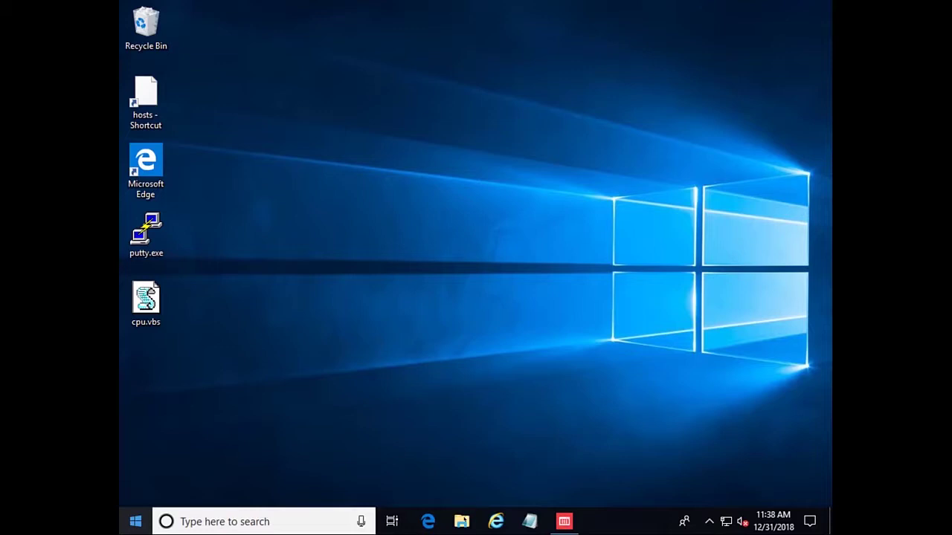
Try to run npp.7.6.1.Installer.x64.exe from the Downloads folder in File Explorer and decline the administrator elevation request.
{"action": "left_click", "coordinate": [461, 523]}
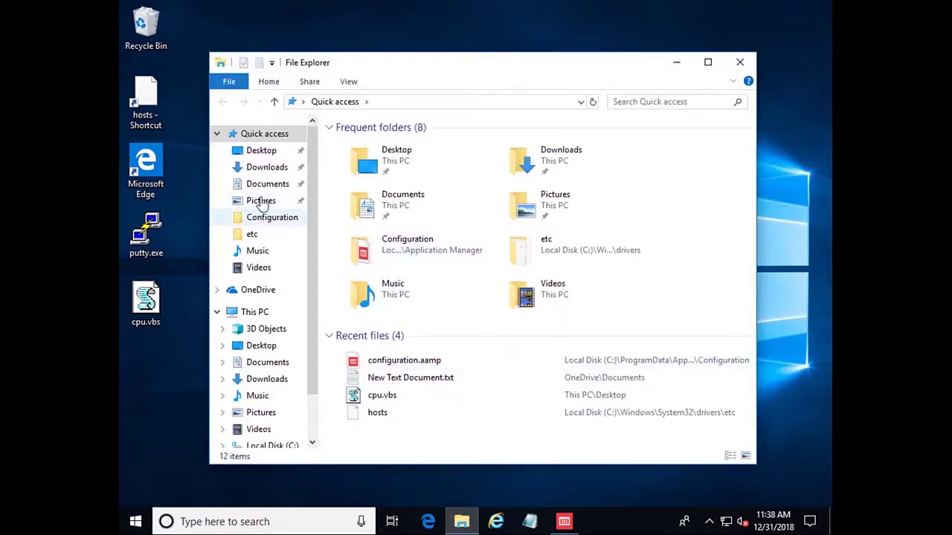
{"action": "left_click", "coordinate": [265, 168]}
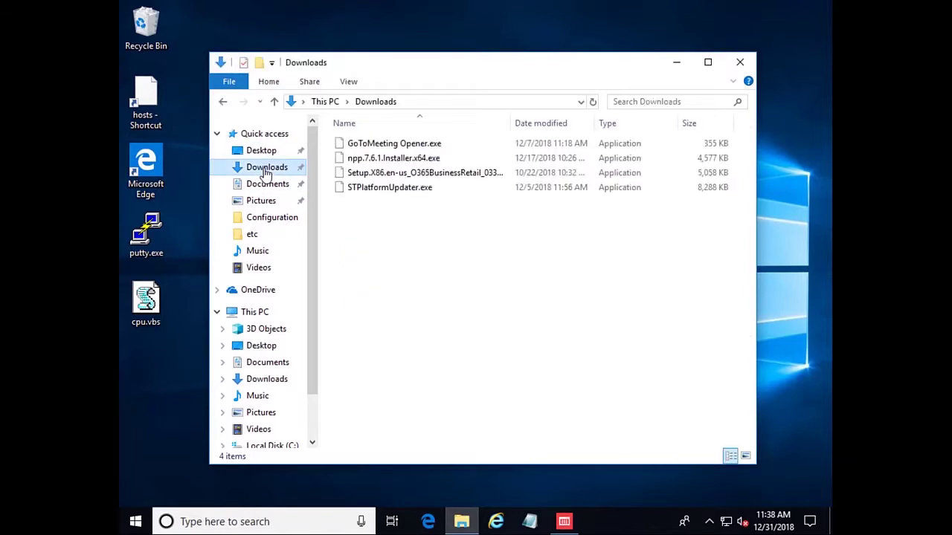
{"action": "double_click", "coordinate": [376, 165]}
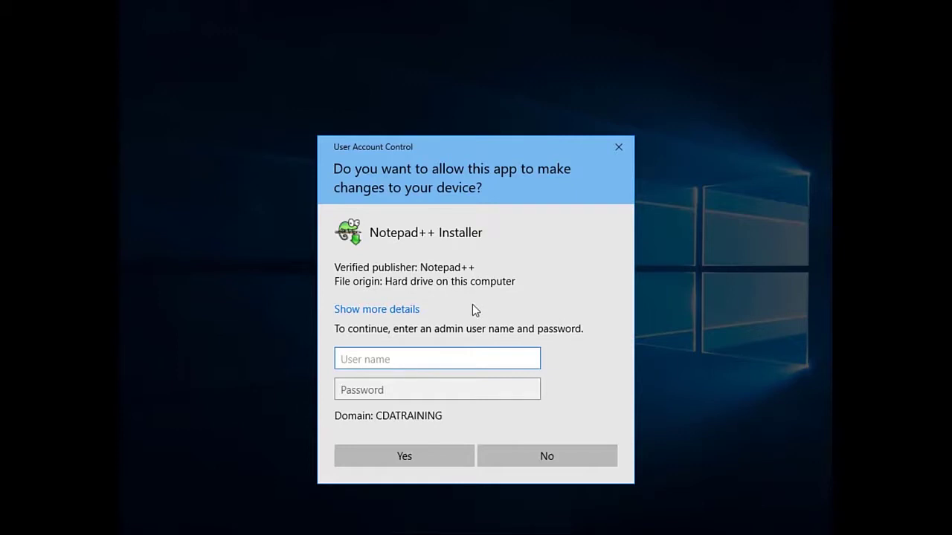
{"action": "left_click", "coordinate": [579, 456]}
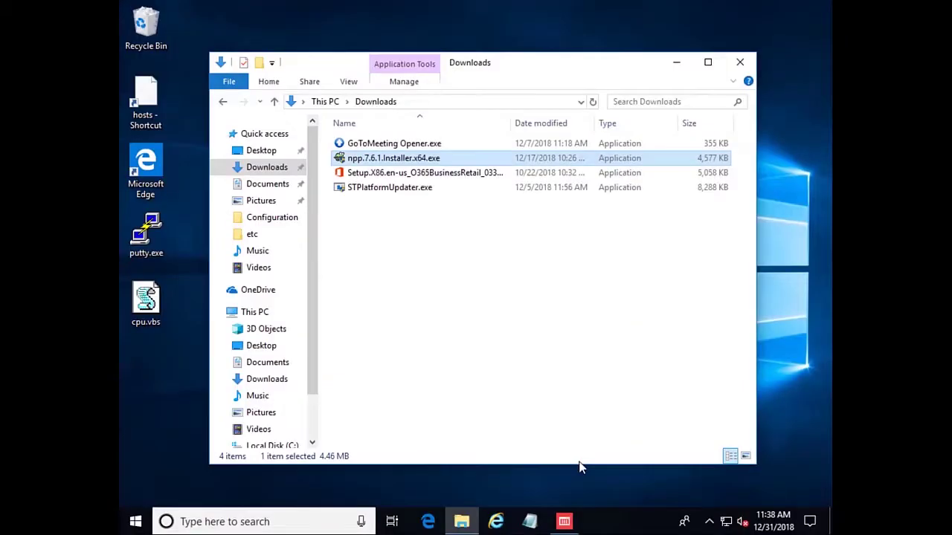
In Application Control, start a user privilege file rule for Everyone using npp.7.6.1.Installer.x64.exe from Downloads, keeping only the file name without its path.
{"action": "left_click", "coordinate": [567, 522]}
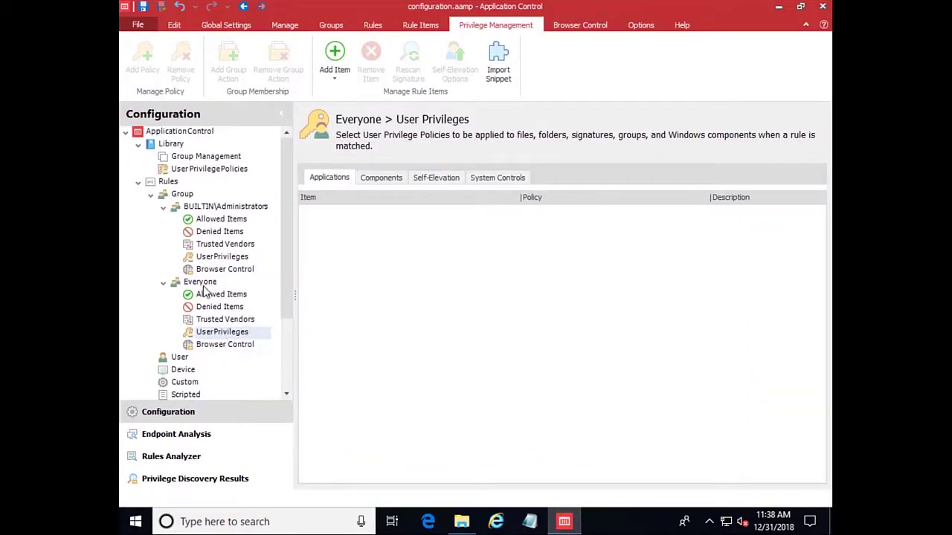
{"action": "right_click", "coordinate": [391, 262]}
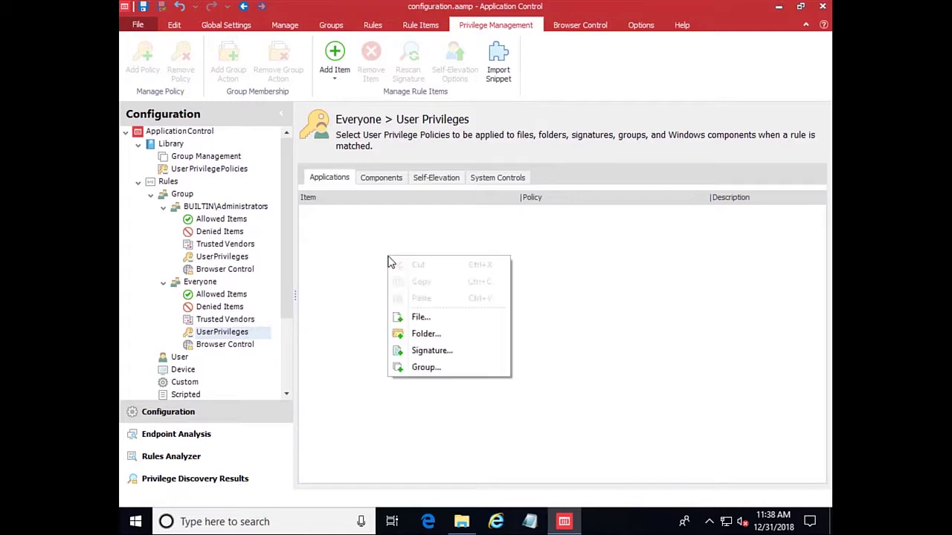
{"action": "left_click", "coordinate": [430, 318]}
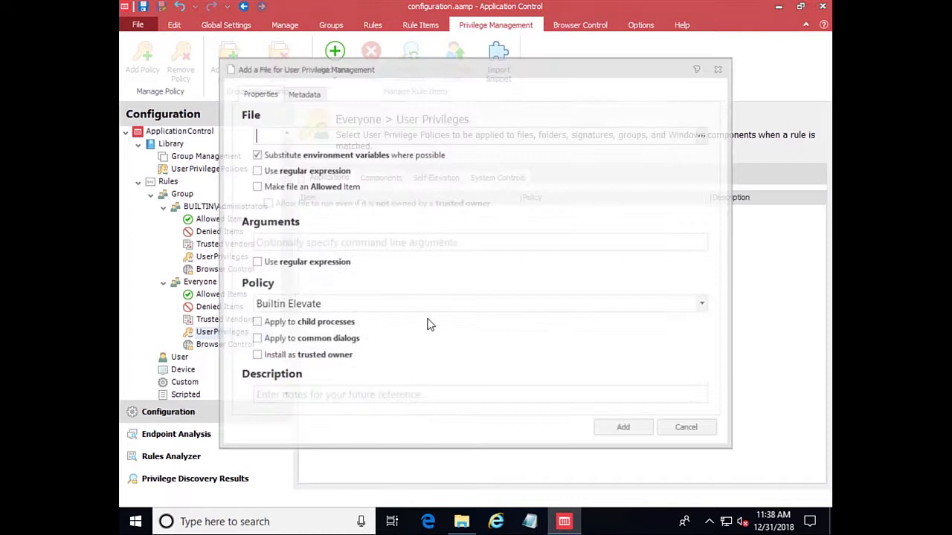
{"action": "left_click", "coordinate": [703, 135]}
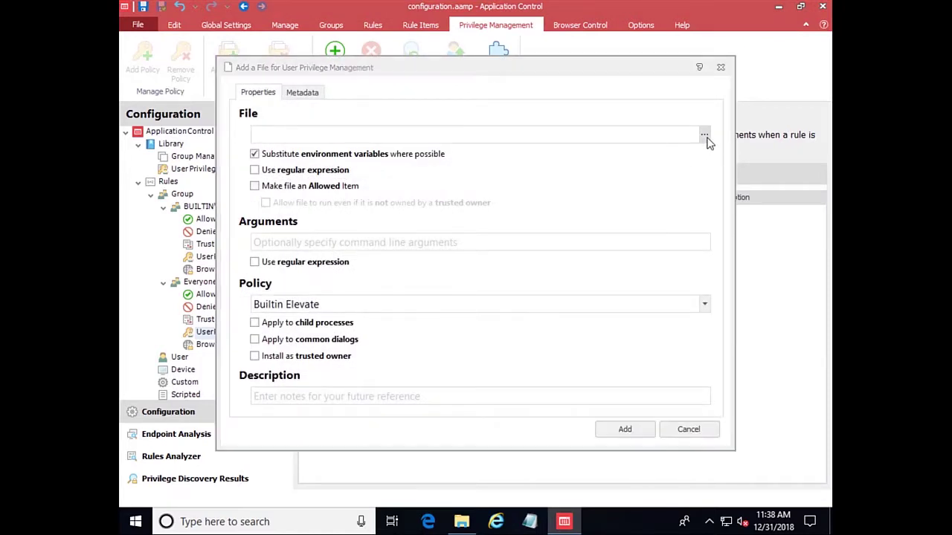
{"action": "left_click", "coordinate": [283, 198]}
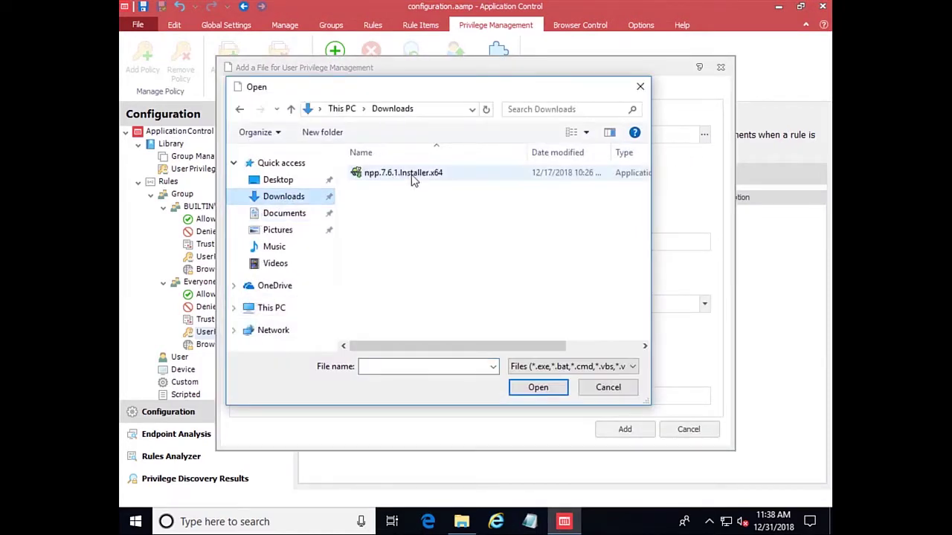
{"action": "left_click", "coordinate": [405, 173]}
{"action": "left_click", "coordinate": [538, 388]}
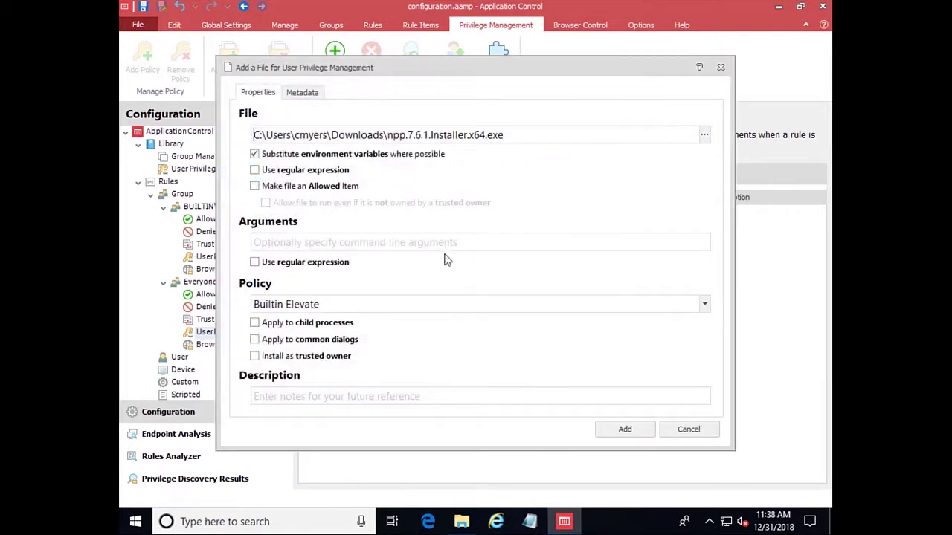
{"action": "left_click_drag", "start_coordinate": [387, 135], "coordinate": [234, 136]}
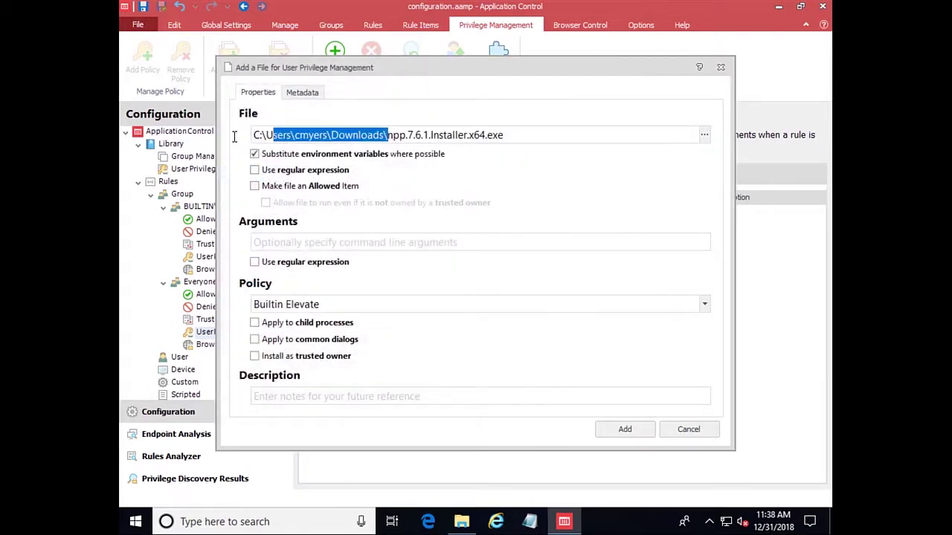
{"action": "key", "text": "BackSpace"}
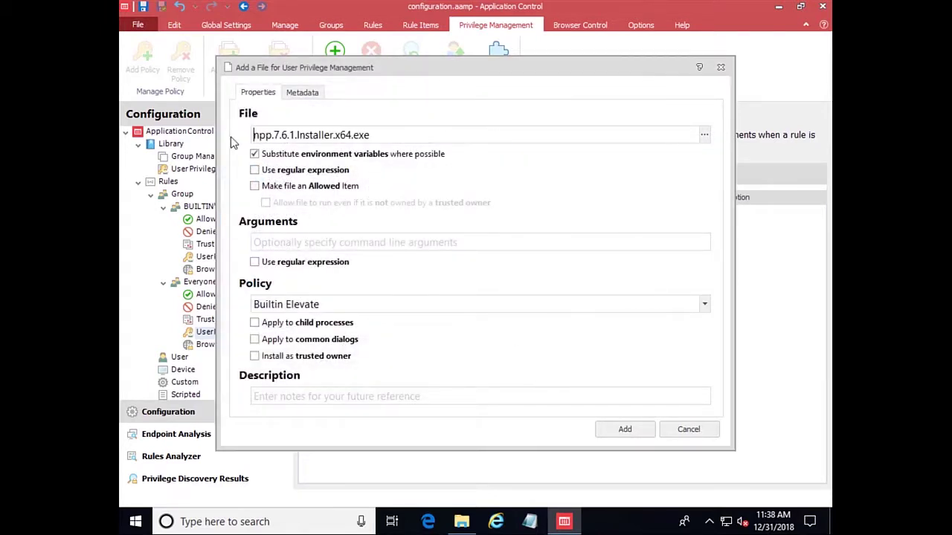
Restrict the file rule to the vendor metadata Notepad++, add it with the Builtin Elevate policy, and save the configuration.
{"action": "left_click", "coordinate": [303, 92]}
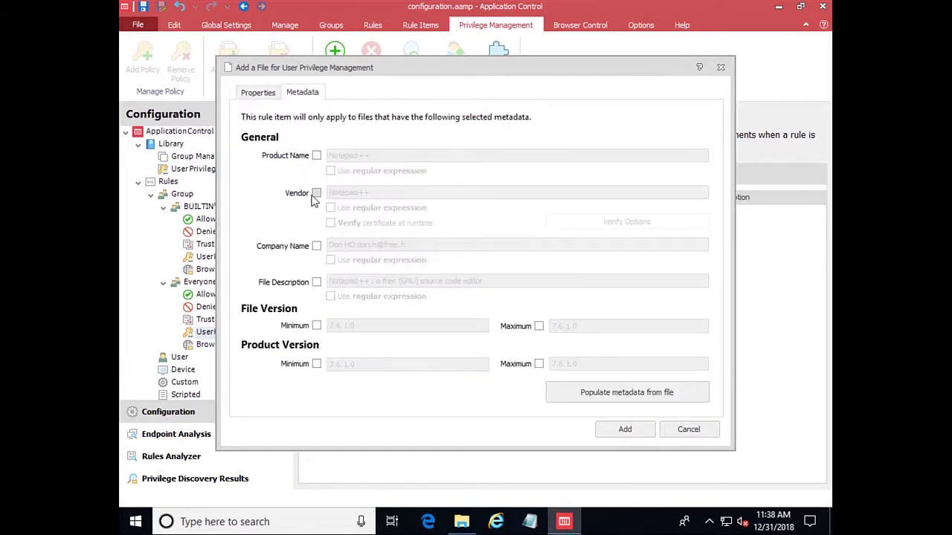
{"action": "left_click", "coordinate": [316, 193]}
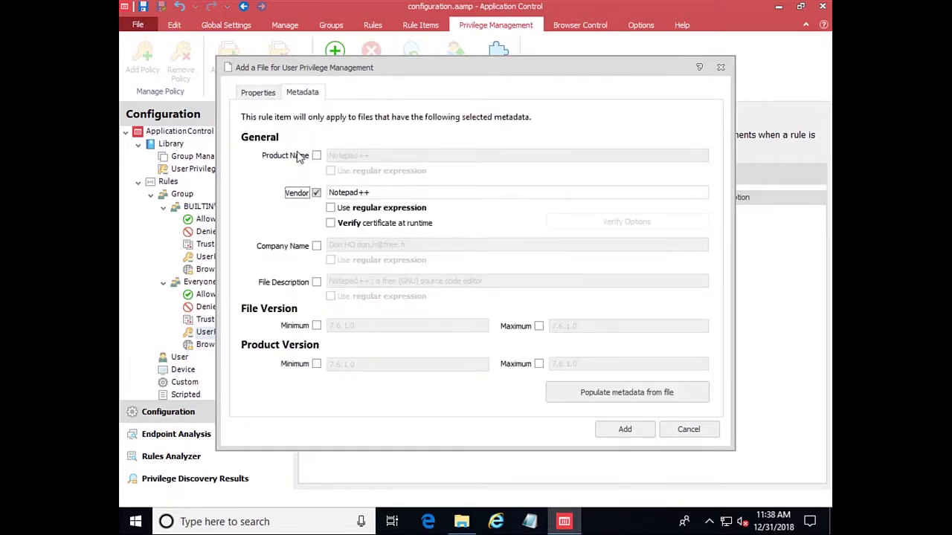
{"action": "left_click", "coordinate": [259, 94]}
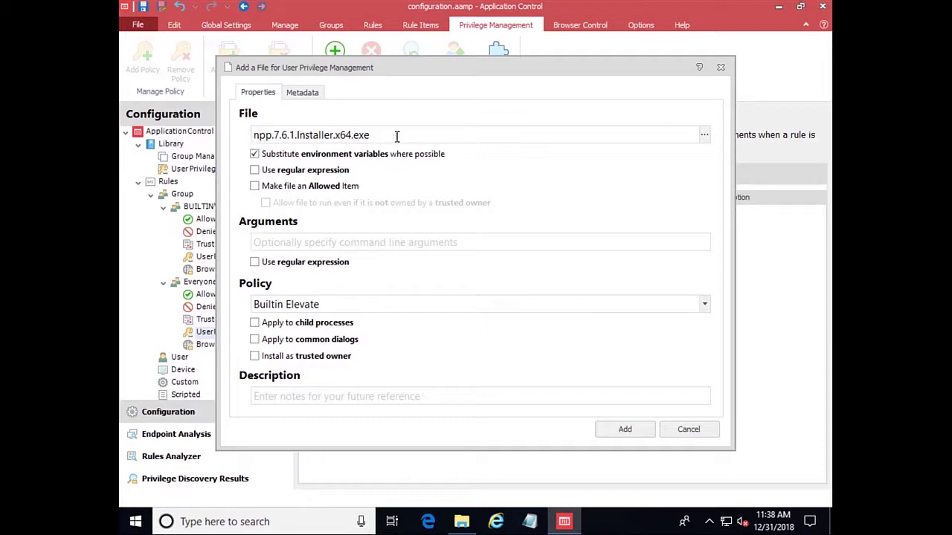
{"action": "left_click", "coordinate": [623, 432]}
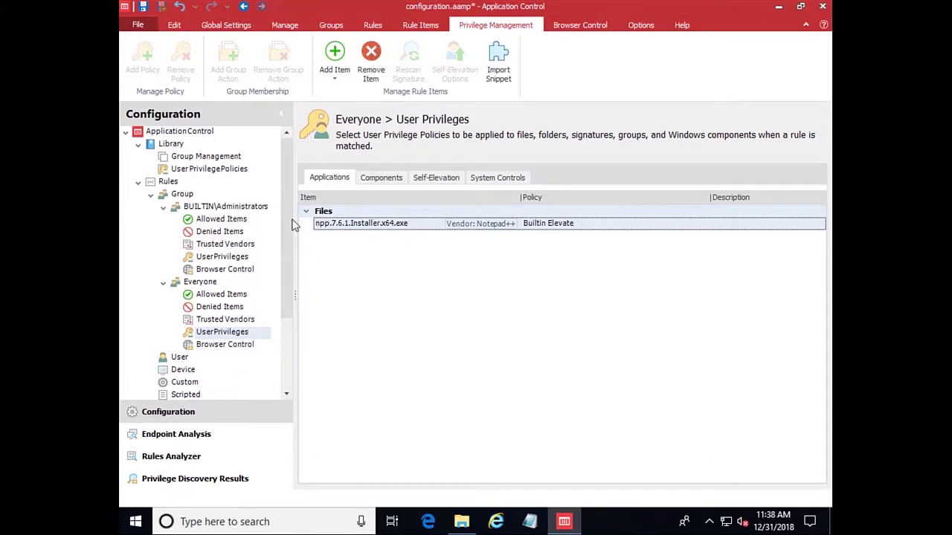
{"action": "left_click", "coordinate": [143, 6]}
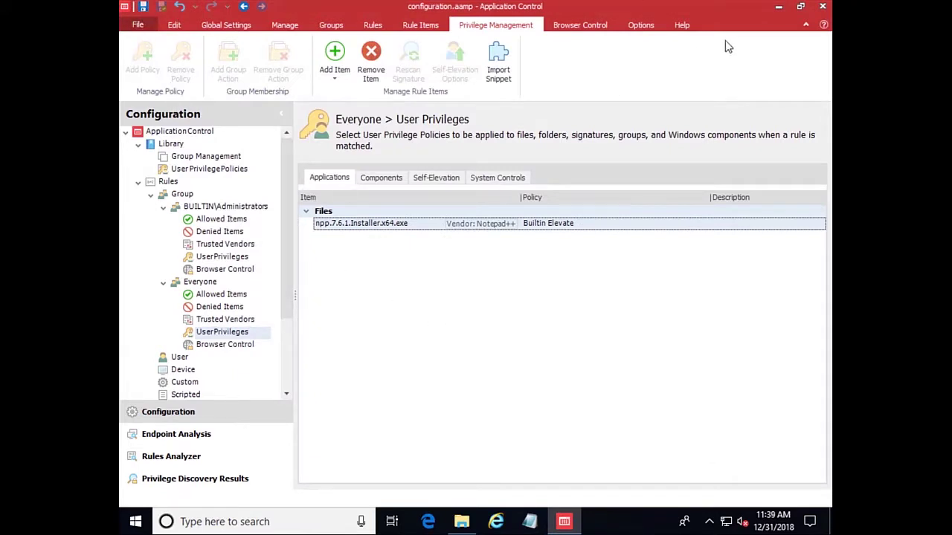
Switch back to the Downloads folder, install Notepad++ 7.6.1 in English with the default options, and close Notepad++ once it launches.
{"action": "left_click", "coordinate": [779, 7]}
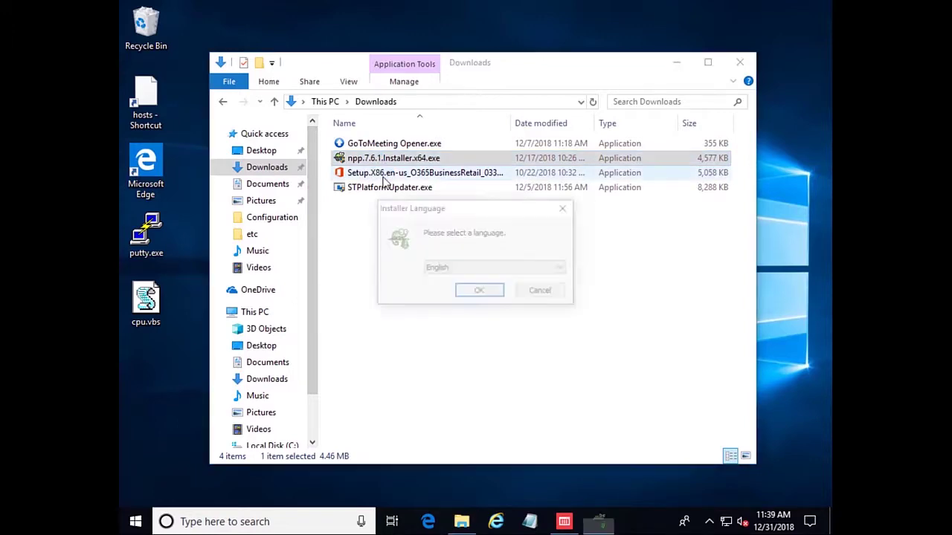
{"action": "left_click", "coordinate": [474, 292]}
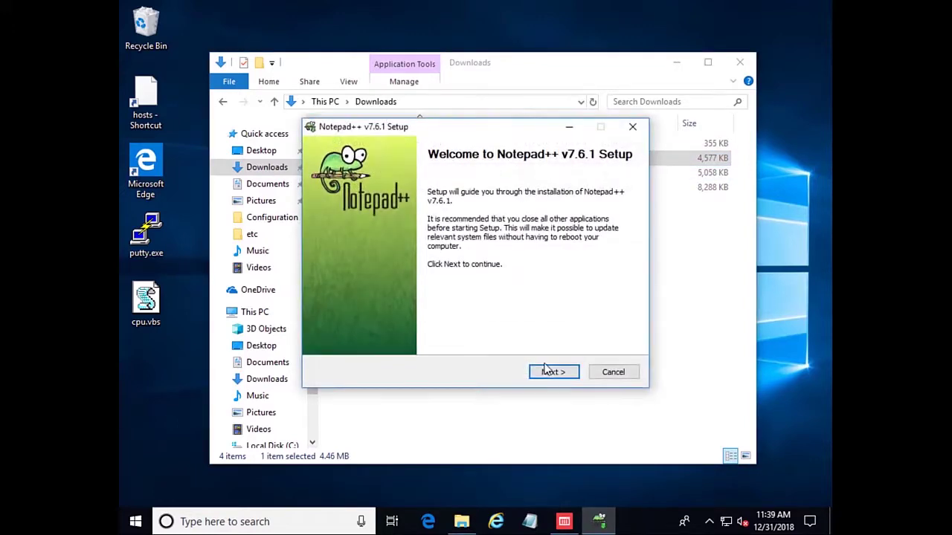
{"action": "left_click", "coordinate": [552, 372]}
{"action": "left_click", "coordinate": [553, 372]}
{"action": "left_click", "coordinate": [554, 372]}
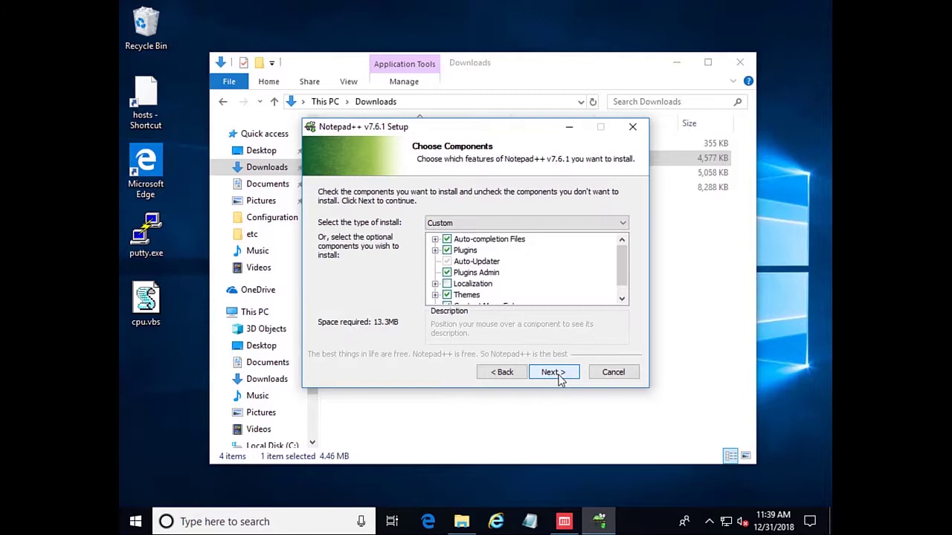
{"action": "left_click", "coordinate": [554, 373]}
{"action": "left_click", "coordinate": [555, 373]}
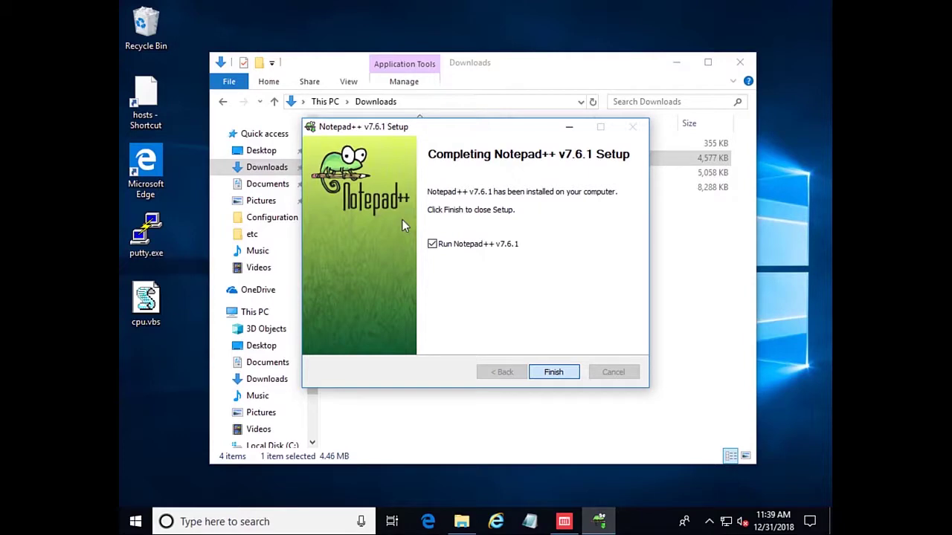
{"action": "key", "text": "Return"}
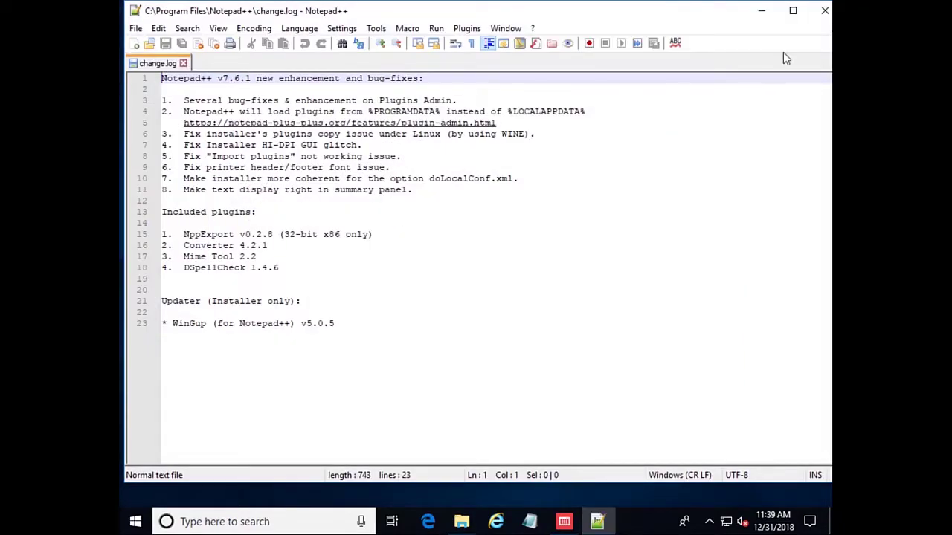
{"action": "left_click", "coordinate": [826, 12]}
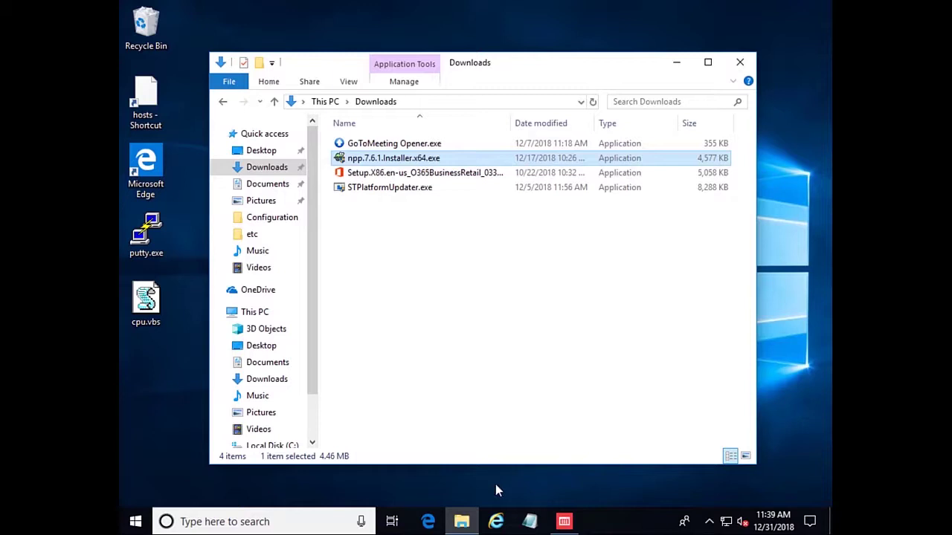
Open Date and Time from Control Panel, try to change the date and time, and decline the administrator elevation request.
{"action": "left_click", "coordinate": [334, 522]}
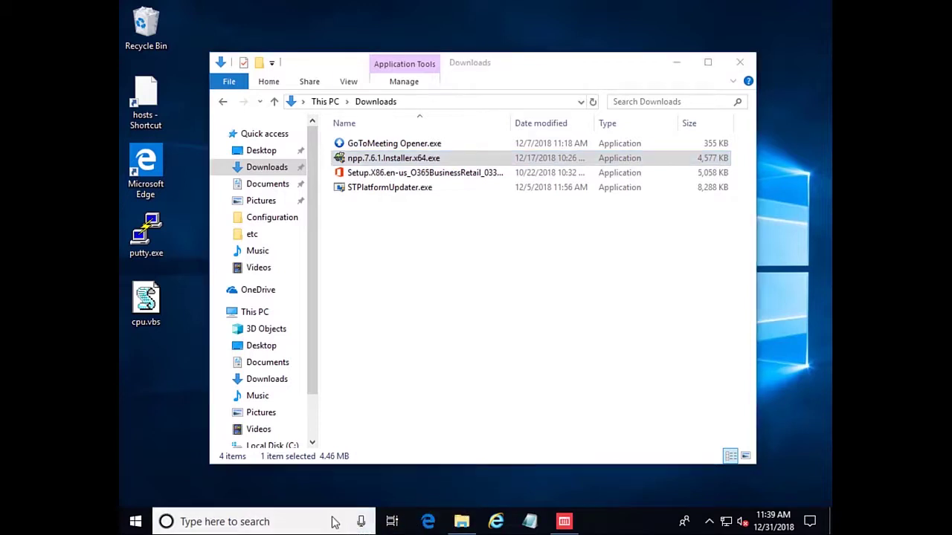
{"action": "type", "text": "cont"}
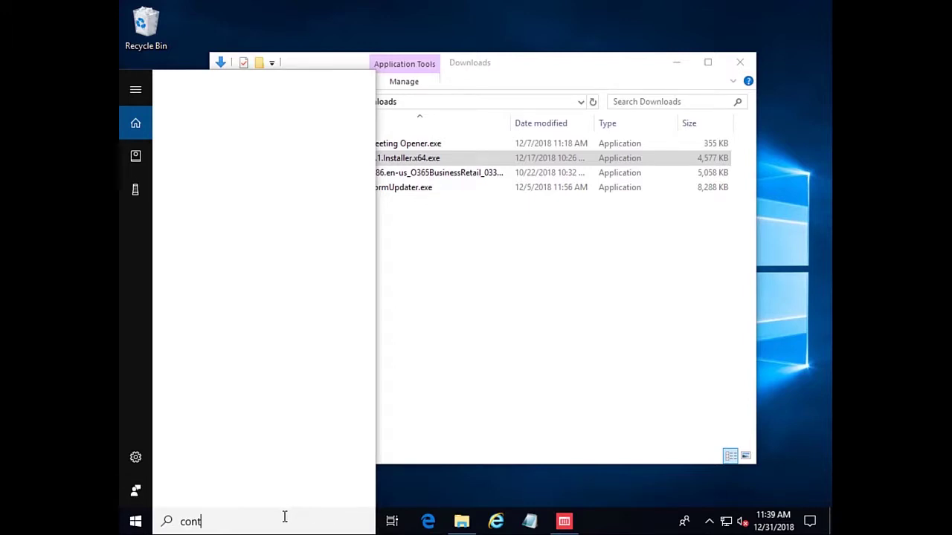
{"action": "type", "text": "rol"}
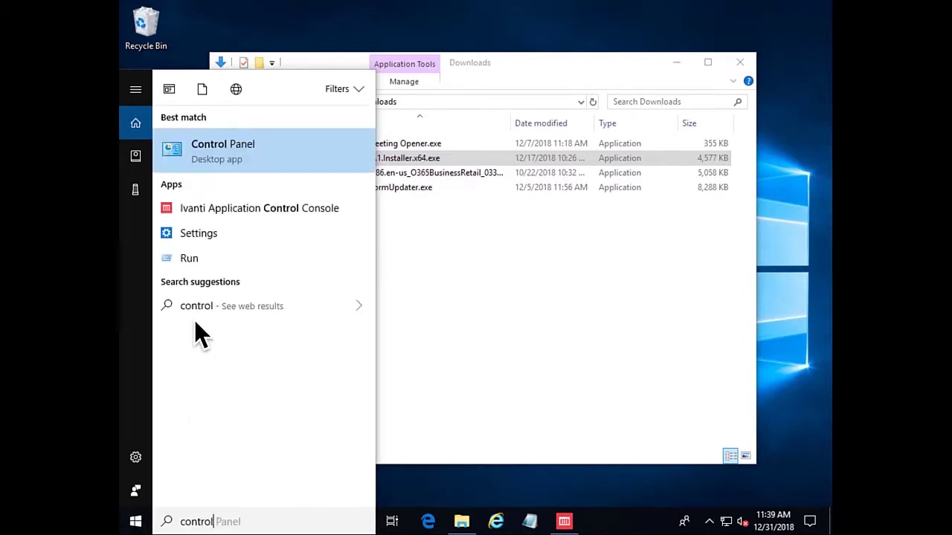
{"action": "left_click", "coordinate": [227, 171]}
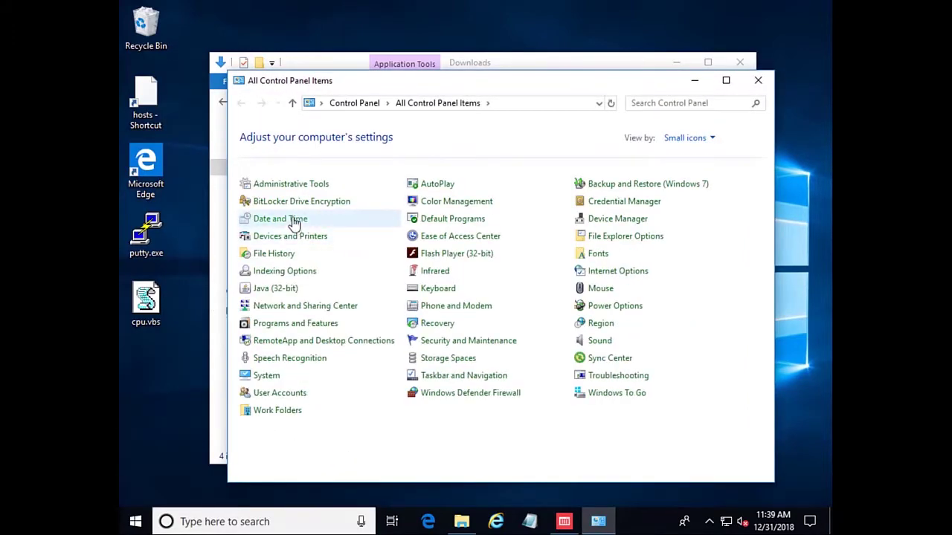
{"action": "left_click", "coordinate": [294, 220]}
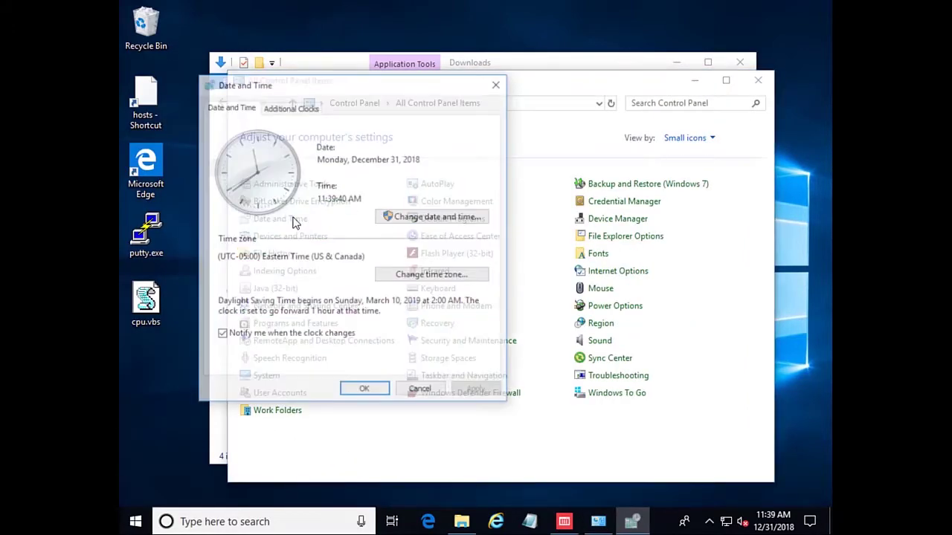
{"action": "left_click", "coordinate": [419, 219]}
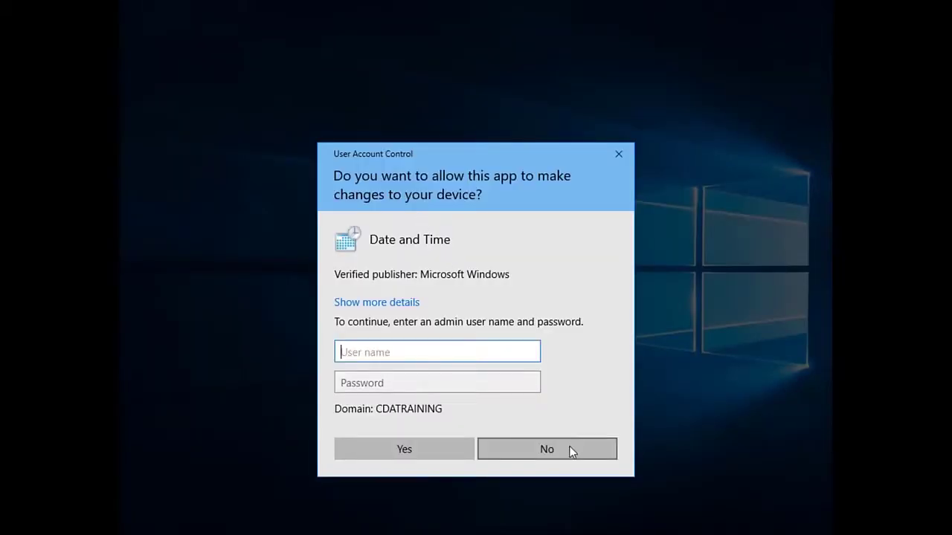
{"action": "left_click", "coordinate": [571, 451]}
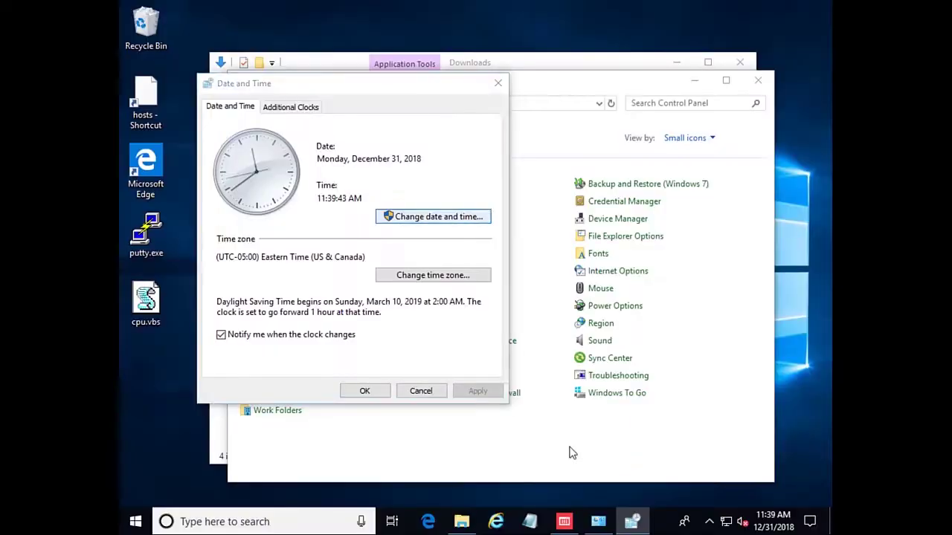
In Application Control, add the Date and Time component to Everyone's user privileges and save the configuration.
{"action": "left_click", "coordinate": [573, 521]}
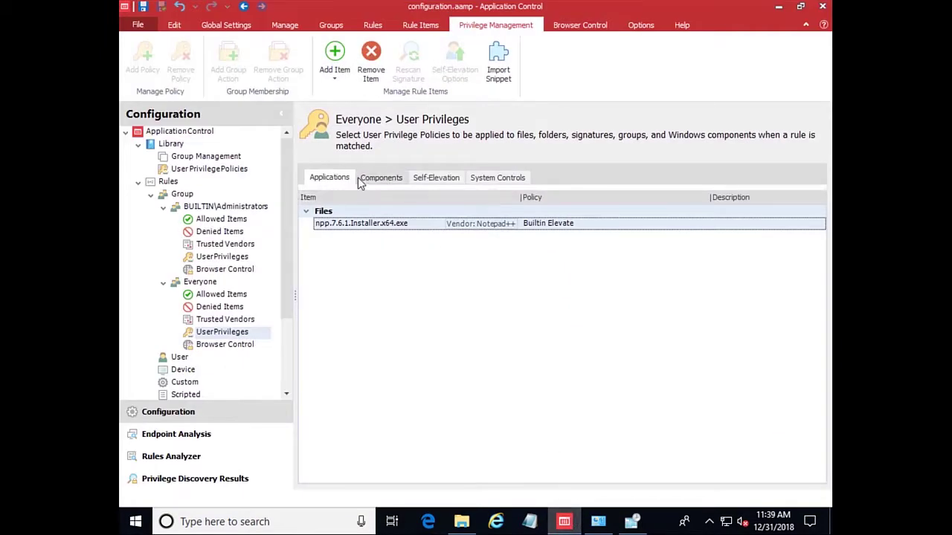
{"action": "left_click", "coordinate": [388, 182]}
{"action": "right_click", "coordinate": [397, 241]}
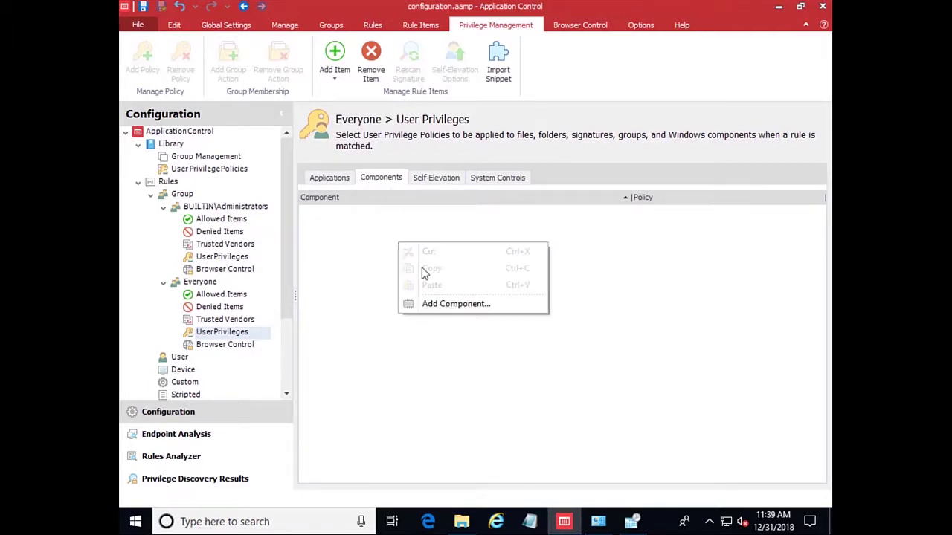
{"action": "left_click", "coordinate": [455, 305]}
{"action": "left_click", "coordinate": [292, 336]}
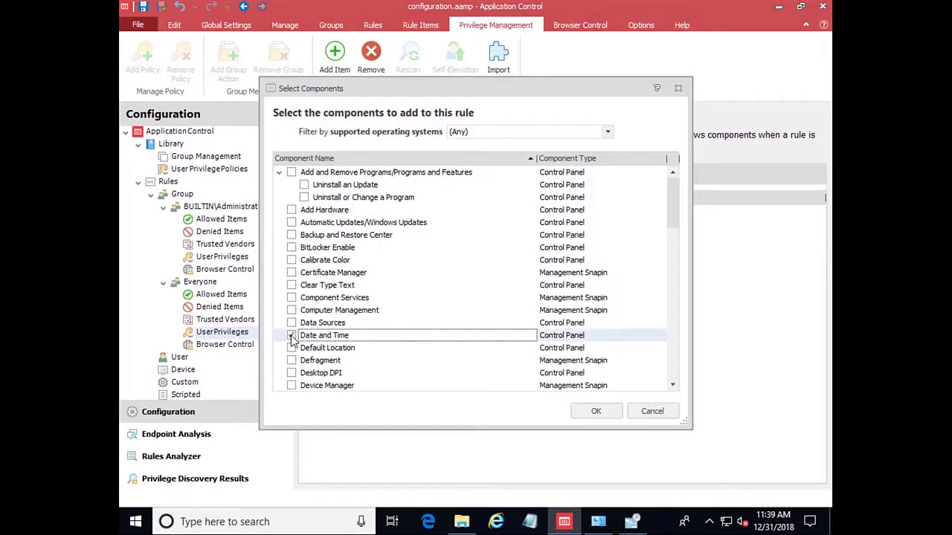
{"action": "left_click", "coordinate": [592, 411]}
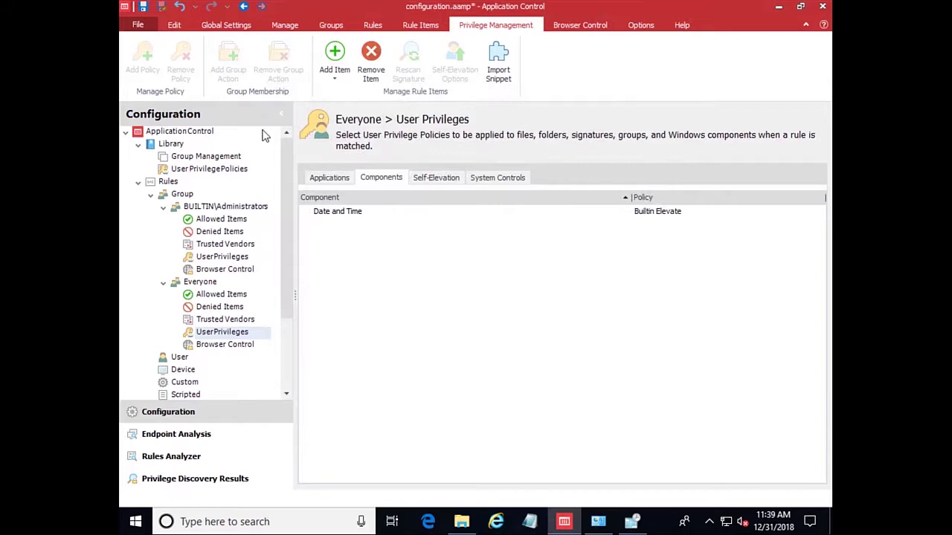
{"action": "left_click", "coordinate": [144, 6]}
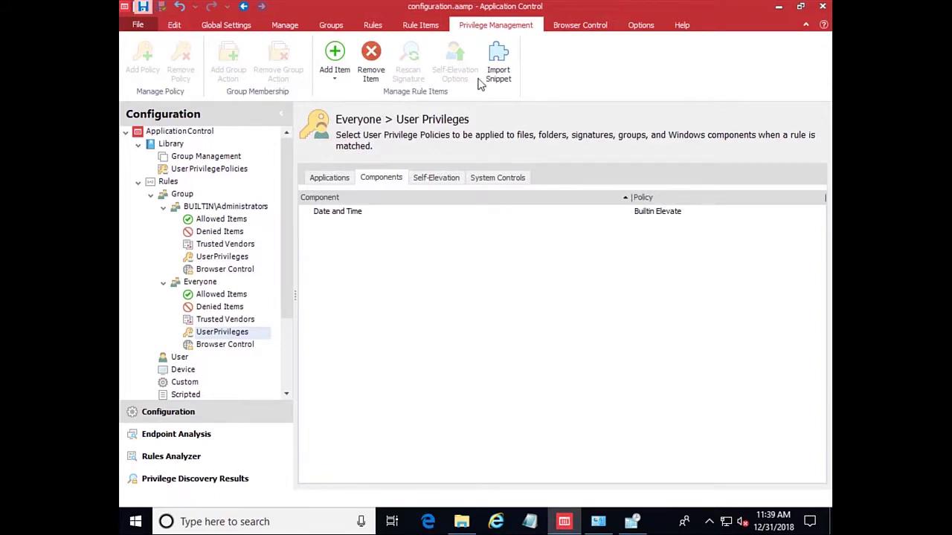
Minimize Application Control, check that the date and time settings open from the Date and Time window, and cancel both dialogs.
{"action": "left_click", "coordinate": [775, 10]}
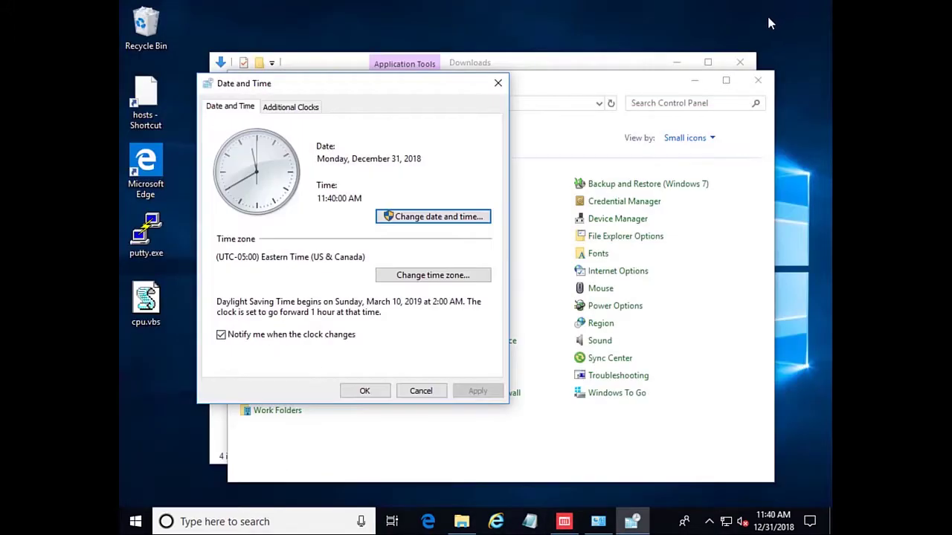
{"action": "left_click", "coordinate": [459, 220]}
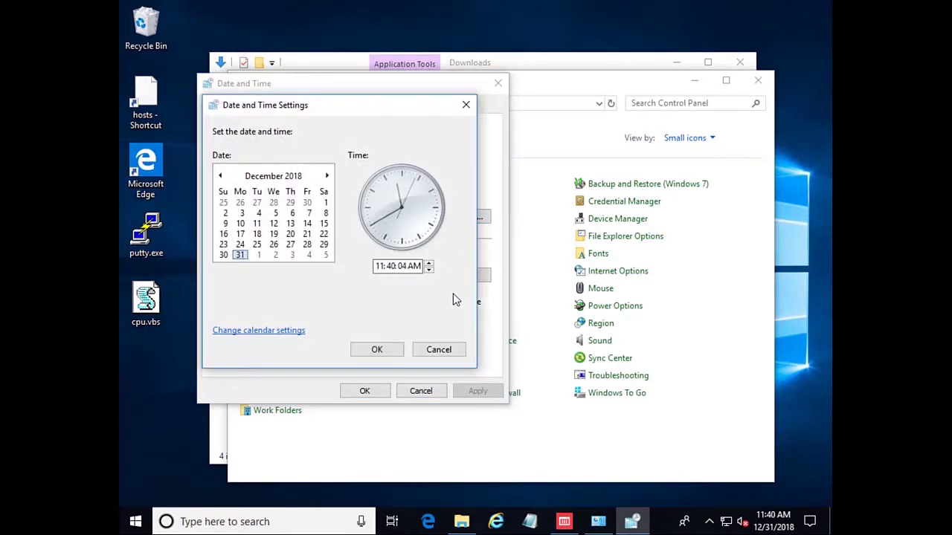
{"action": "left_click", "coordinate": [437, 355]}
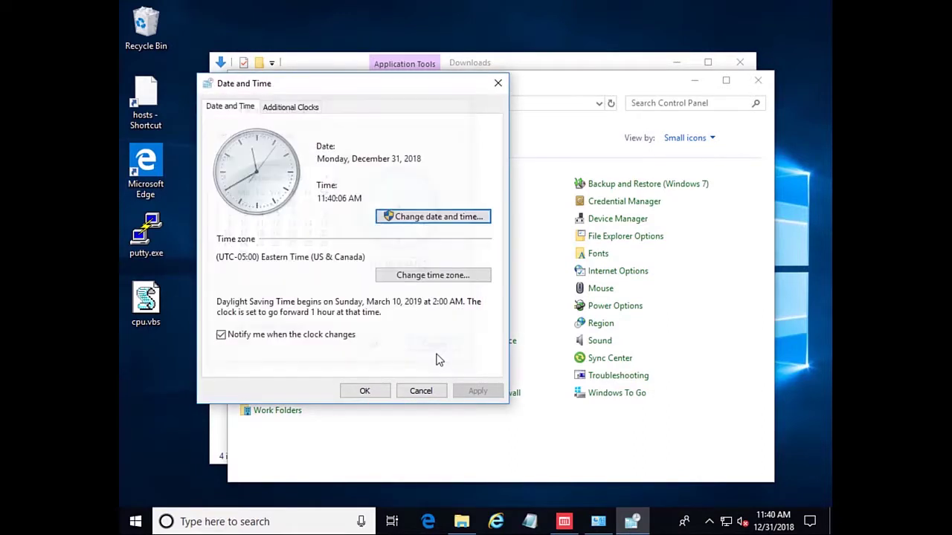
{"action": "left_click", "coordinate": [430, 392]}
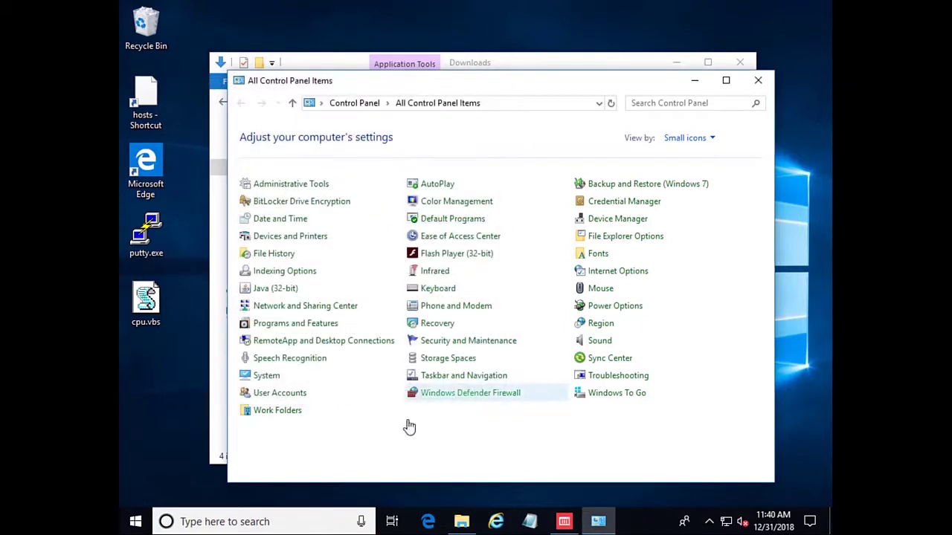
Open the Windows Services console and select the Print Spooler service to inspect its available controls.
{"action": "left_click", "coordinate": [268, 521]}
{"action": "type", "text": "servic"}
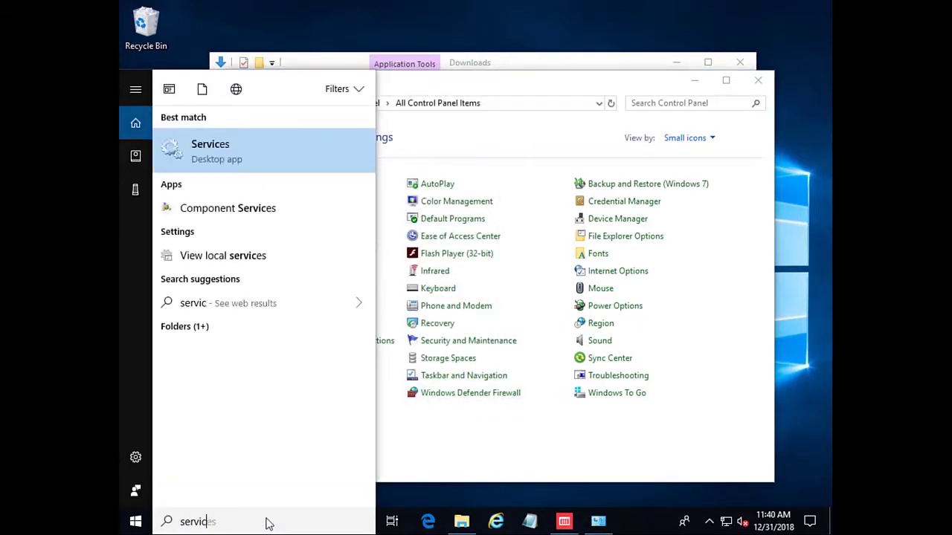
{"action": "key", "text": "Return"}
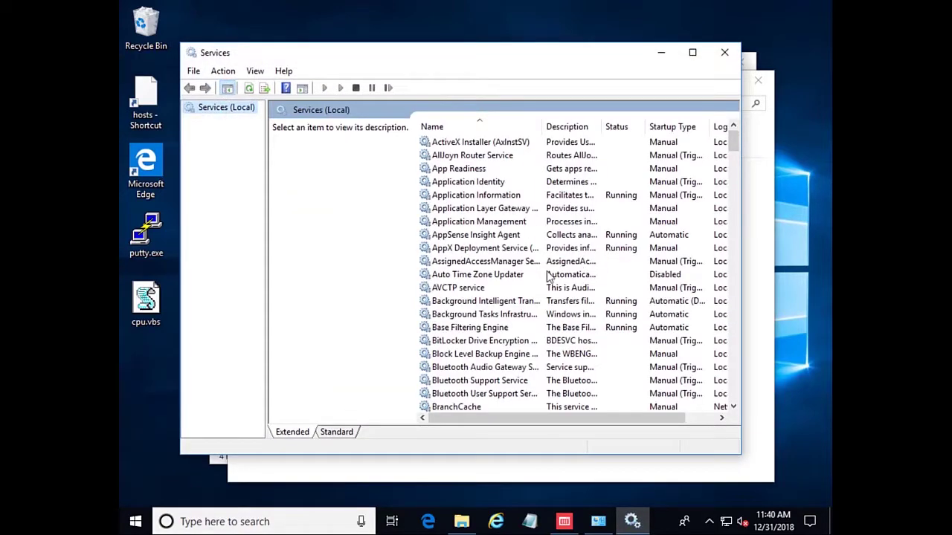
{"action": "left_click", "coordinate": [513, 290]}
{"action": "type", "text": "pr"}
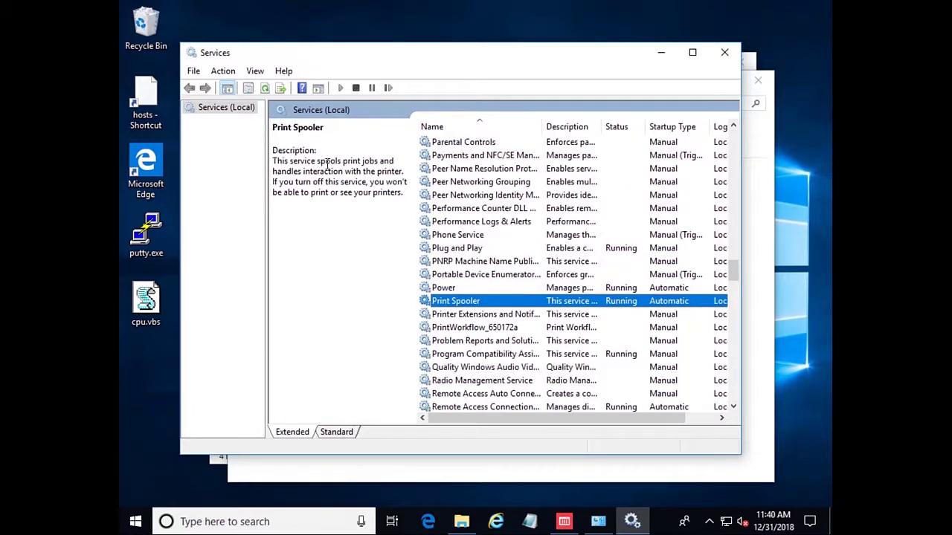
In Application Control, add the installed Print Spooler service as a service control item under Everyone's System Controls.
{"action": "left_click", "coordinate": [564, 521]}
{"action": "left_click", "coordinate": [502, 179]}
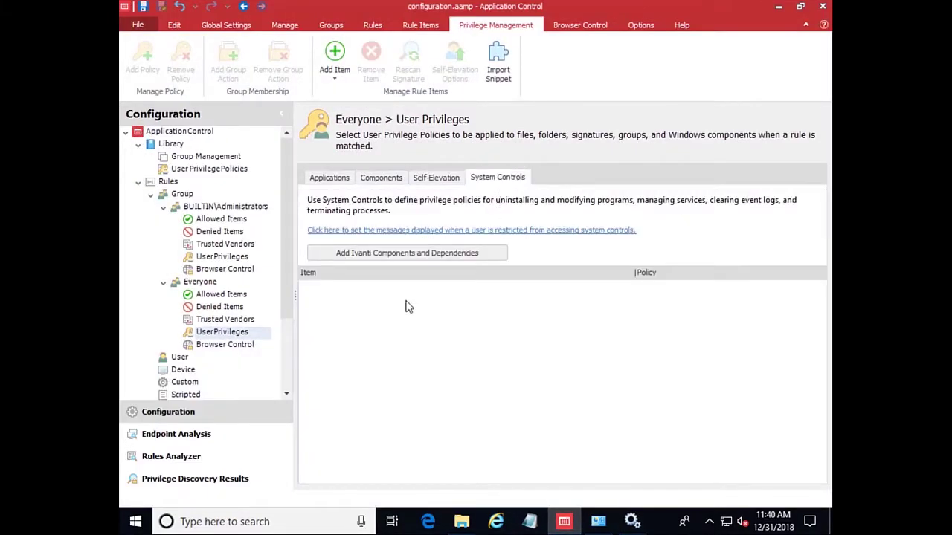
{"action": "right_click", "coordinate": [391, 320]}
{"action": "left_click", "coordinate": [452, 399]}
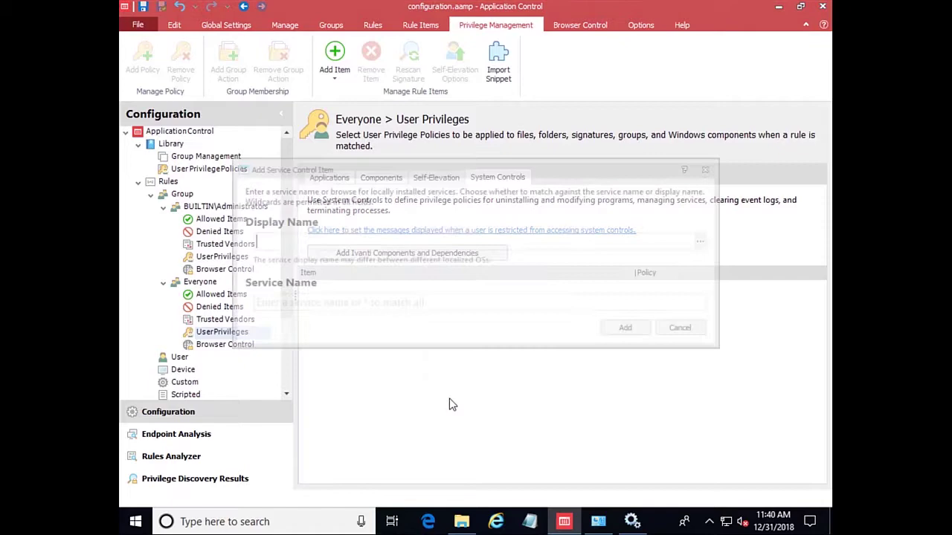
{"action": "left_click", "coordinate": [707, 243]}
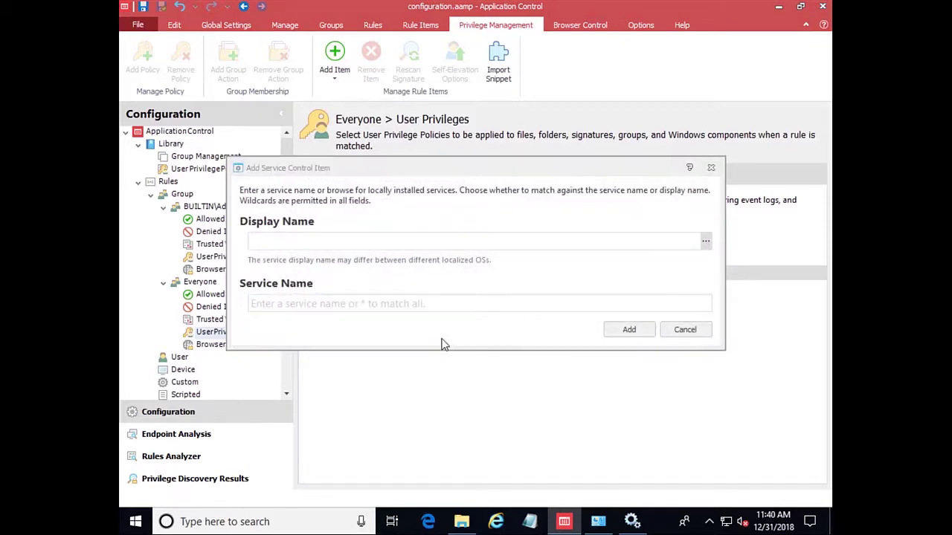
{"action": "scroll", "coordinate": [438, 350], "scroll_direction": "down", "scroll_amount": 13}
{"action": "scroll", "coordinate": [438, 357], "scroll_direction": "down", "scroll_amount": 19}
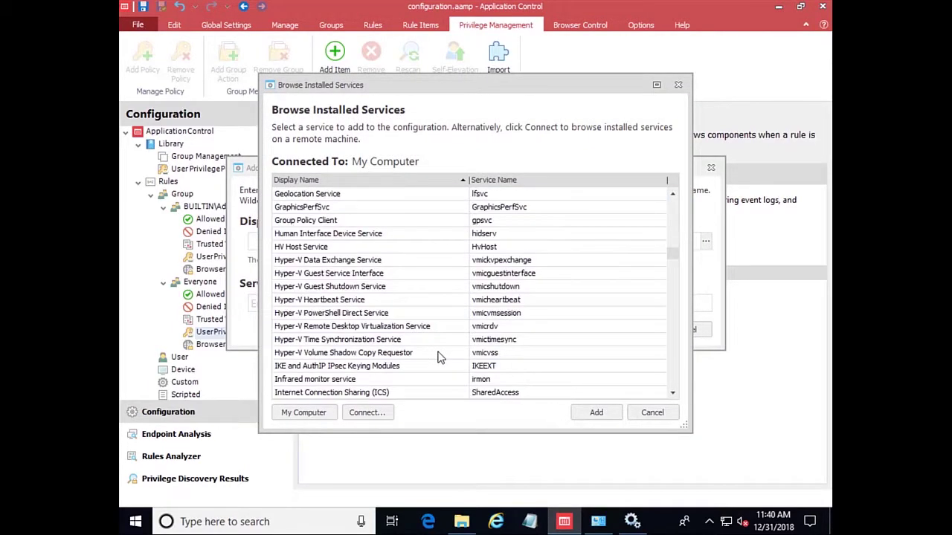
{"action": "scroll", "coordinate": [439, 358], "scroll_direction": "down", "scroll_amount": 5}
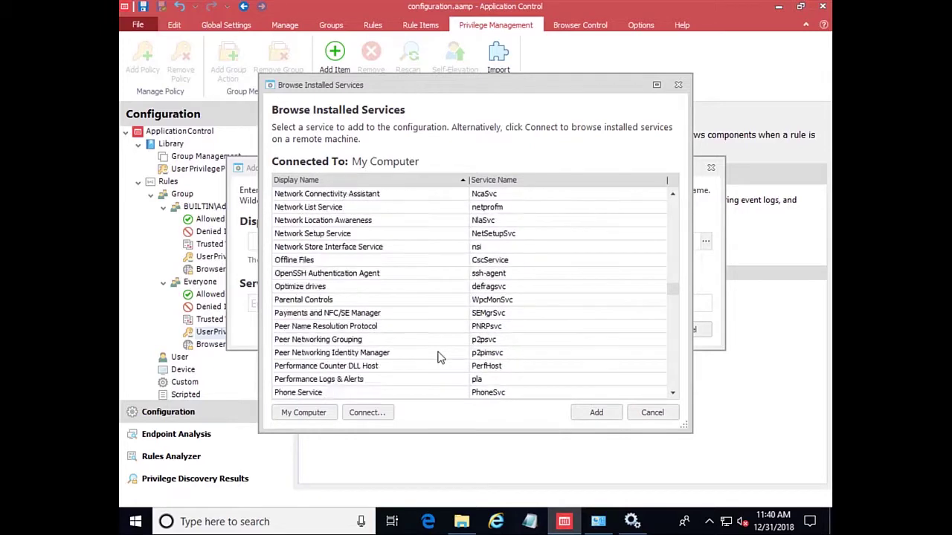
{"action": "left_click", "coordinate": [393, 381]}
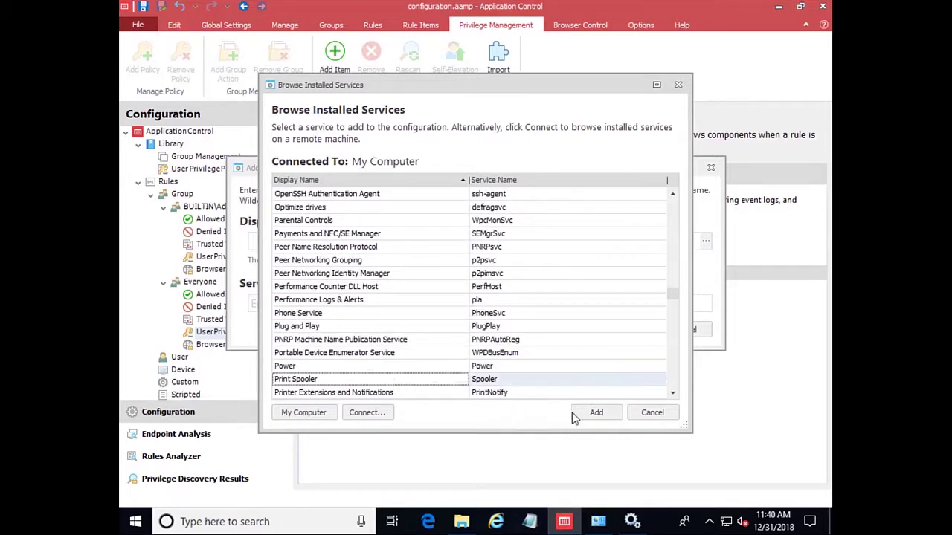
{"action": "left_click", "coordinate": [576, 413]}
{"action": "left_click", "coordinate": [627, 333]}
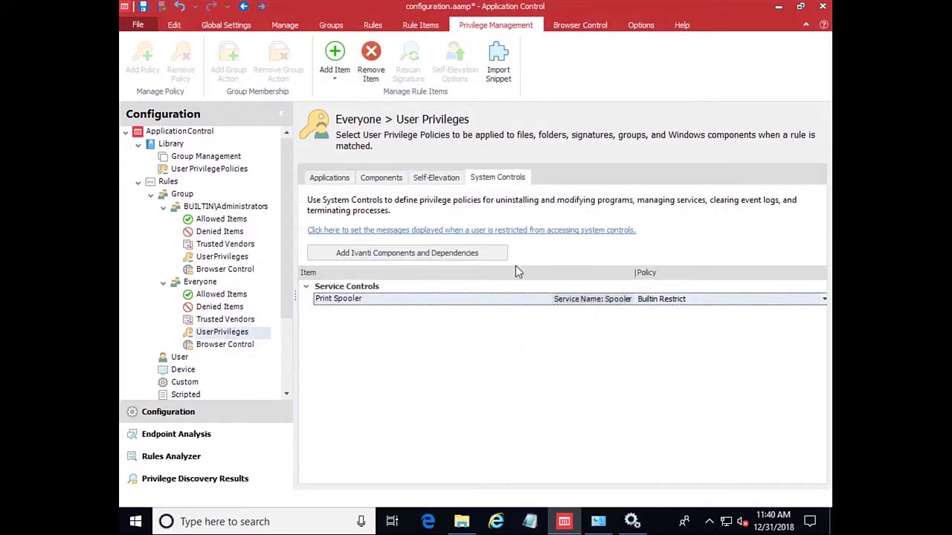
Set the Print Spooler item's policy to Builtin Elevate and save the configuration.
{"action": "left_click", "coordinate": [678, 300]}
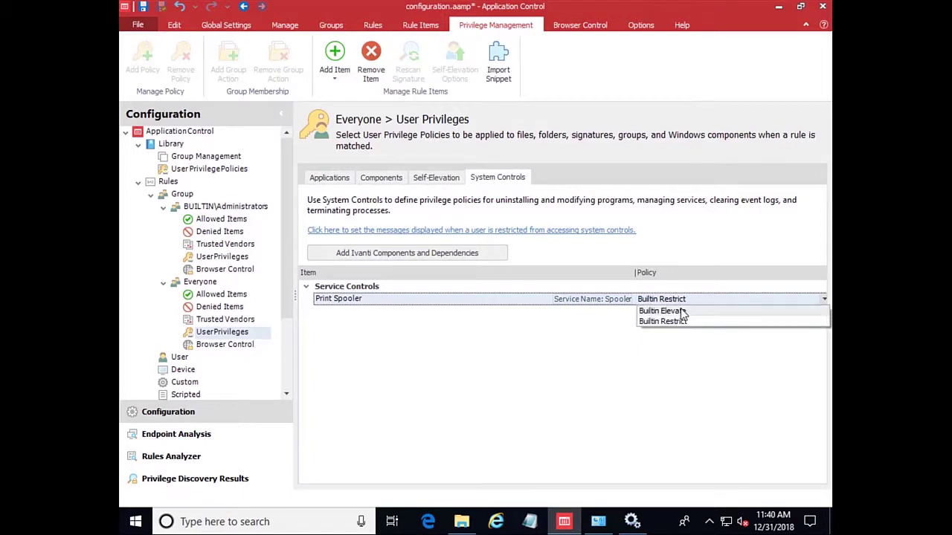
{"action": "left_click", "coordinate": [683, 311]}
{"action": "left_click", "coordinate": [143, 6]}
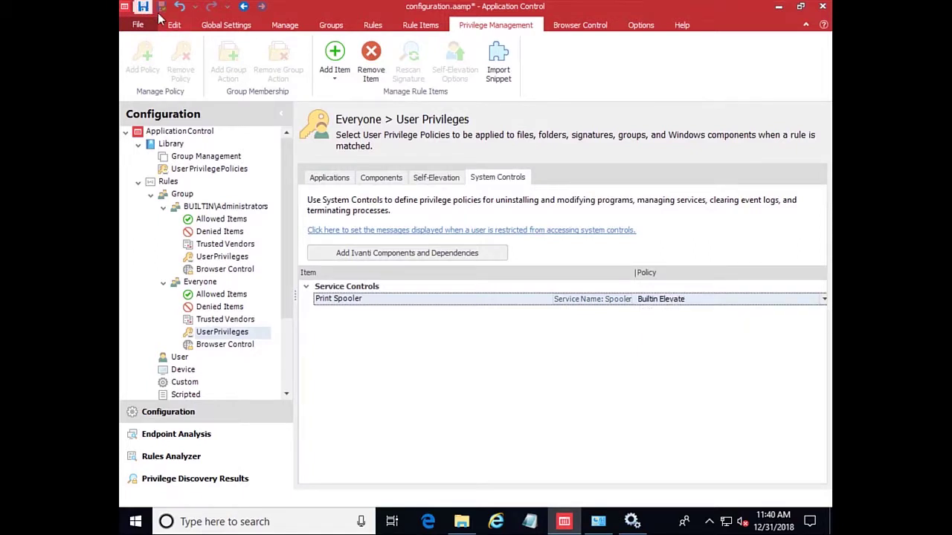
Return to the Services console and compare the controls offered for Print Spooler with those for the Power service.
{"action": "left_click", "coordinate": [776, 10]}
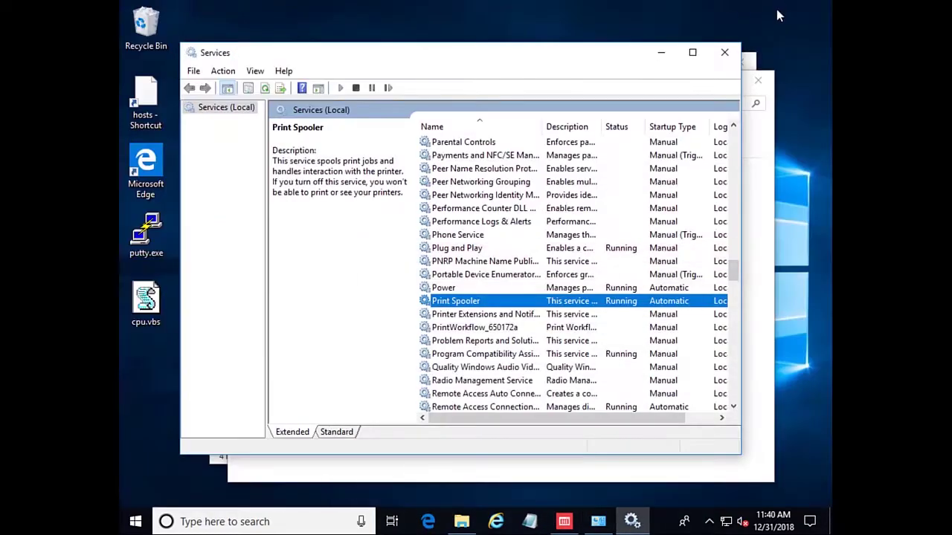
{"action": "left_click", "coordinate": [213, 109]}
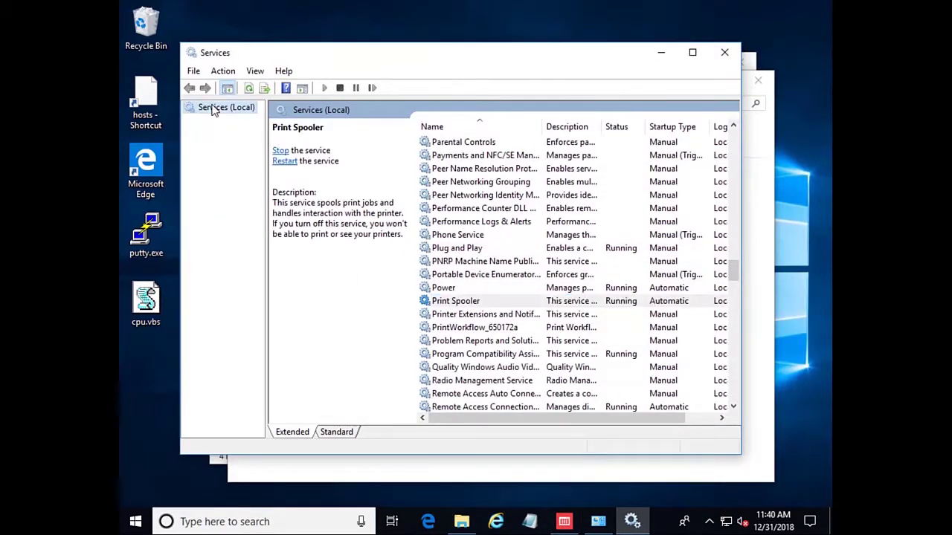
{"action": "left_click", "coordinate": [460, 305]}
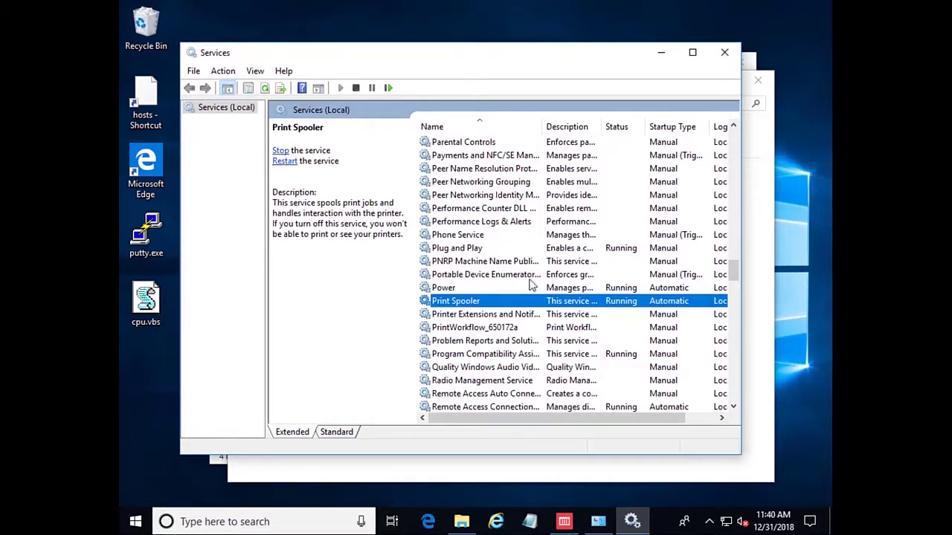
{"action": "left_click", "coordinate": [457, 292]}
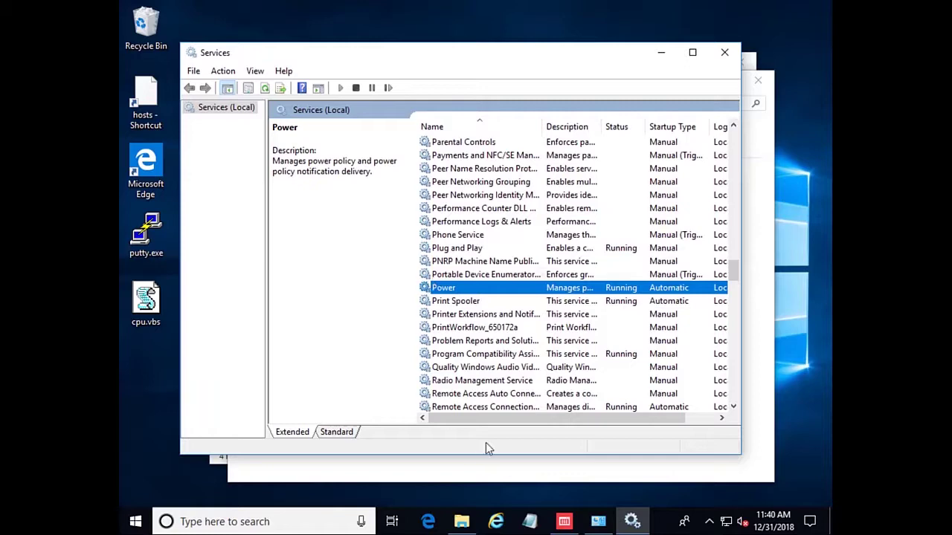
In Application Control, apply Everyone's Self-Elevation to all items except those listed, accept the Self-Elevation options, and save the configuration.
{"action": "left_click", "coordinate": [565, 519]}
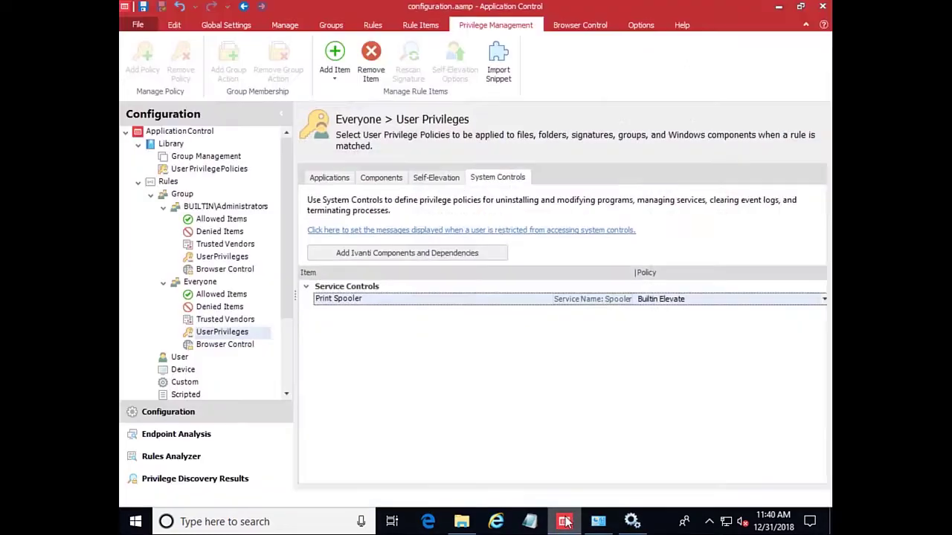
{"action": "left_click", "coordinate": [443, 180]}
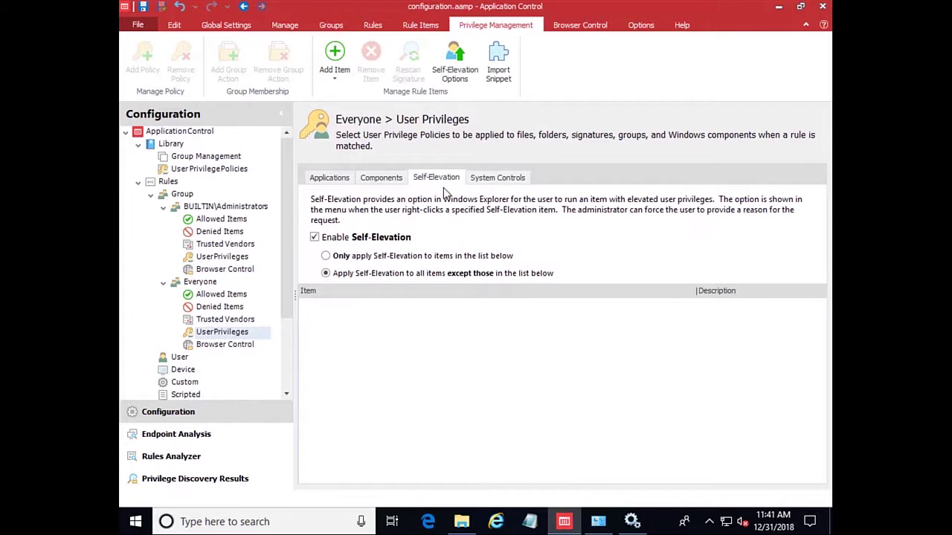
{"action": "left_click", "coordinate": [326, 273]}
{"action": "left_click", "coordinate": [454, 61]}
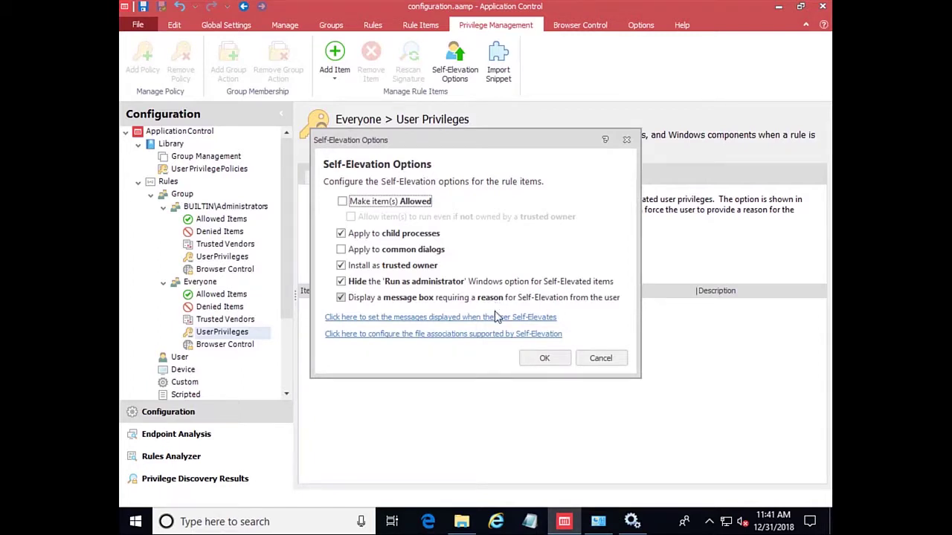
{"action": "left_click", "coordinate": [543, 359]}
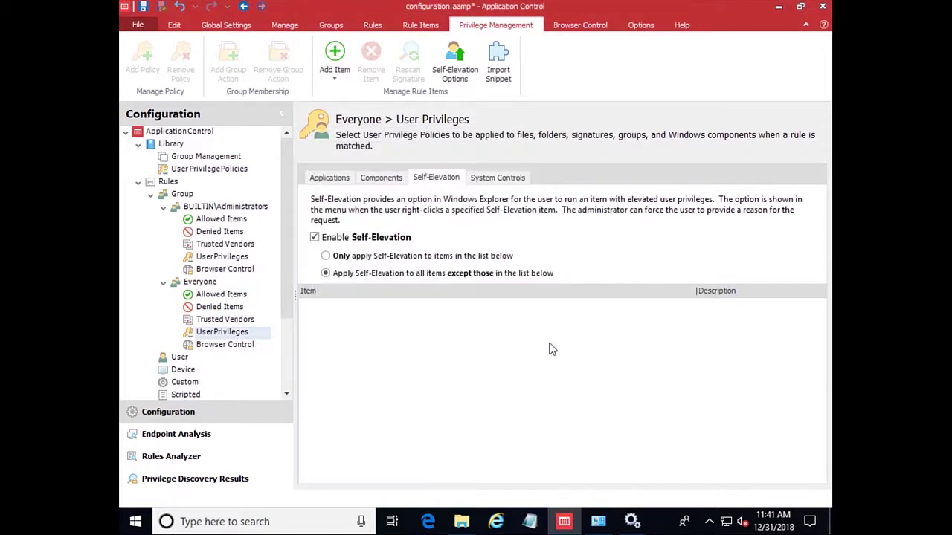
{"action": "left_click", "coordinate": [144, 7]}
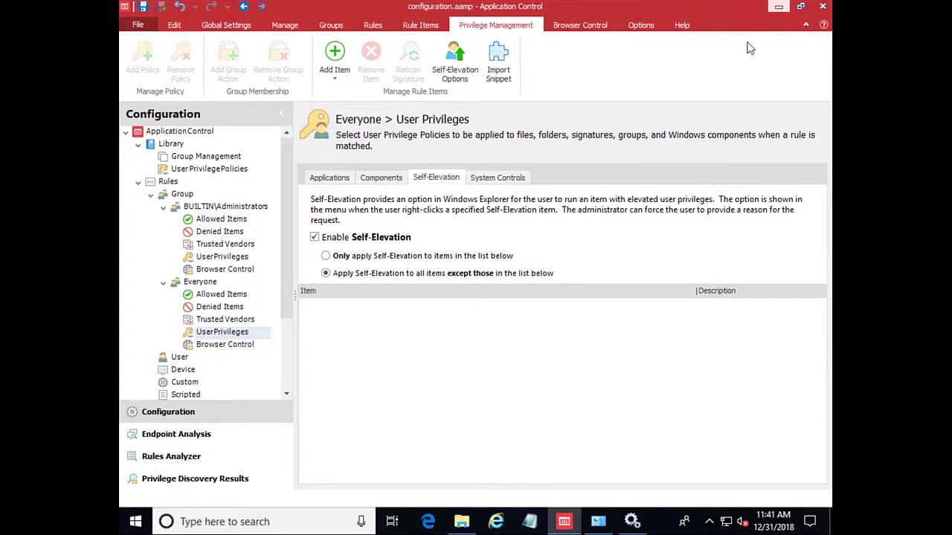
Run putty.exe from the desktop with administrative privileges (audited), giving the reason "connecting to remote server".
{"action": "left_click", "coordinate": [778, 6]}
{"action": "right_click", "coordinate": [161, 242]}
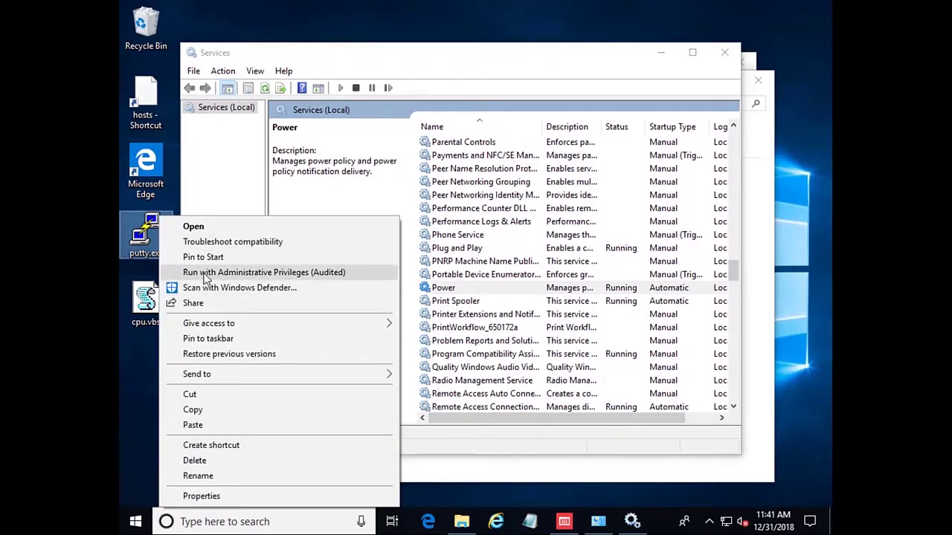
{"action": "left_click", "coordinate": [205, 274]}
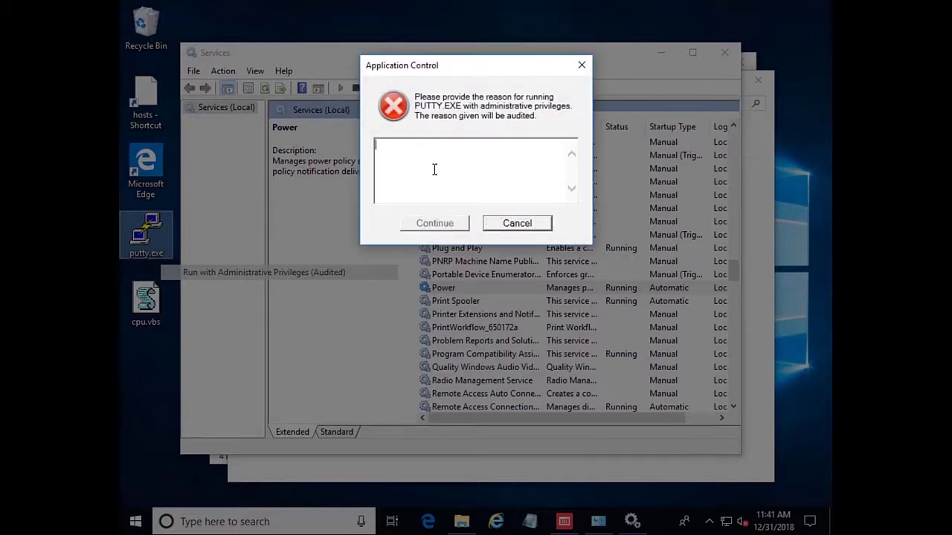
{"action": "type", "text": "connecting to "}
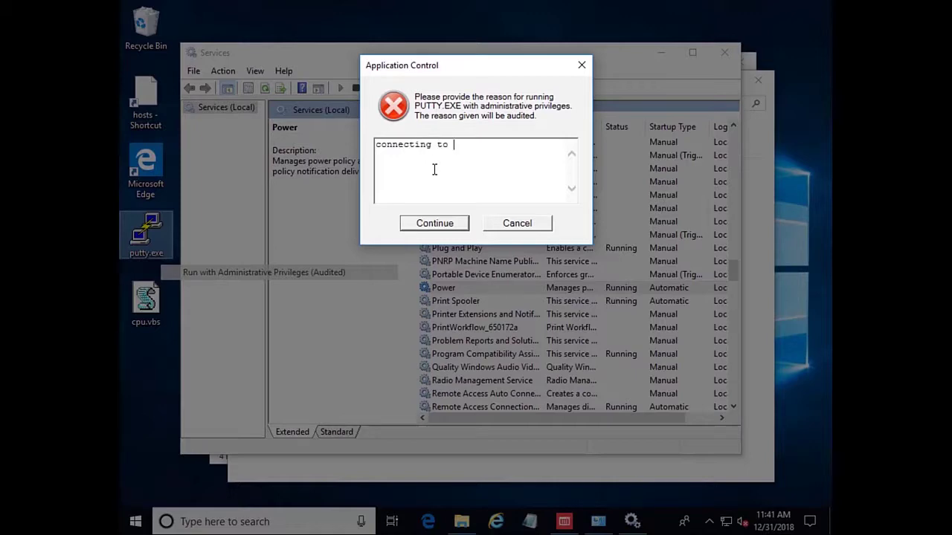
{"action": "type", "text": "remote server"}
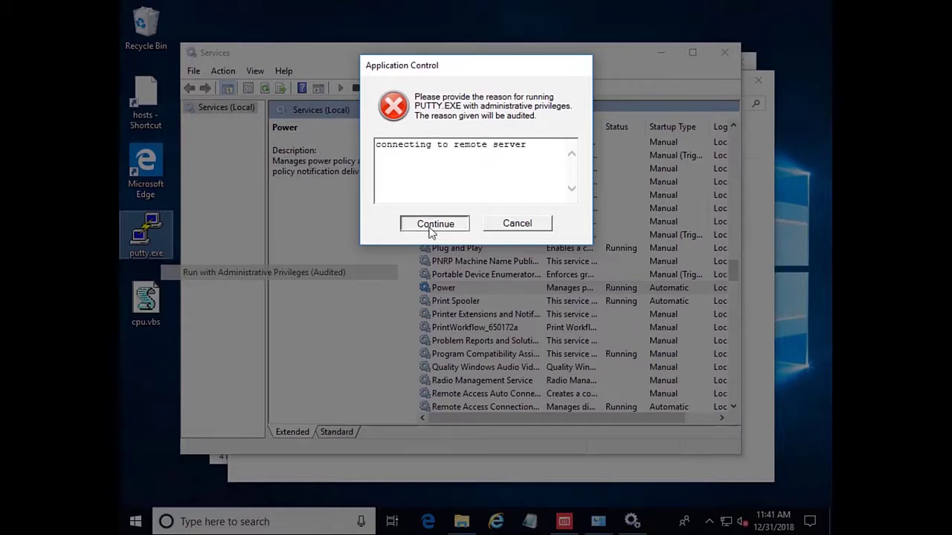
{"action": "left_click", "coordinate": [431, 227]}
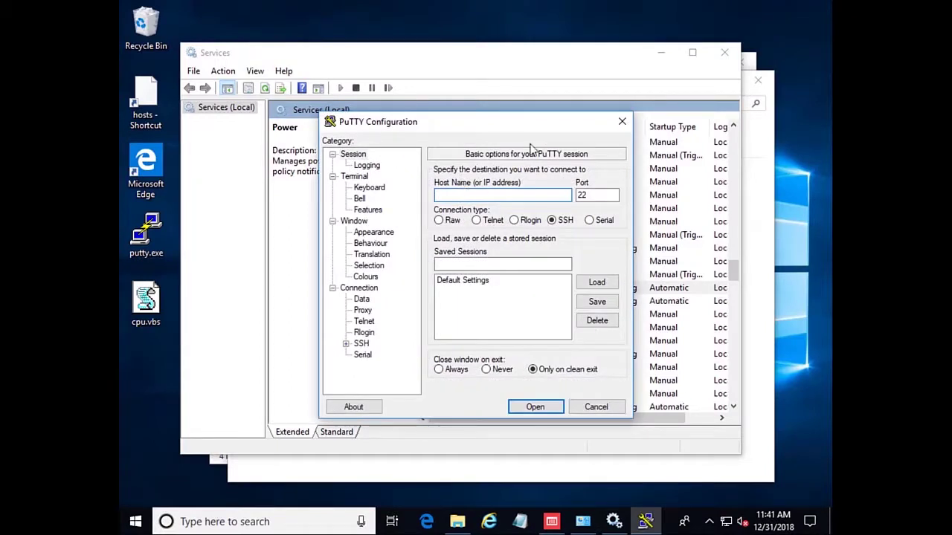
Open Task Manager's process details and examine the elevation status of putty.exe.
{"action": "right_click", "coordinate": [669, 520]}
{"action": "left_click", "coordinate": [670, 444]}
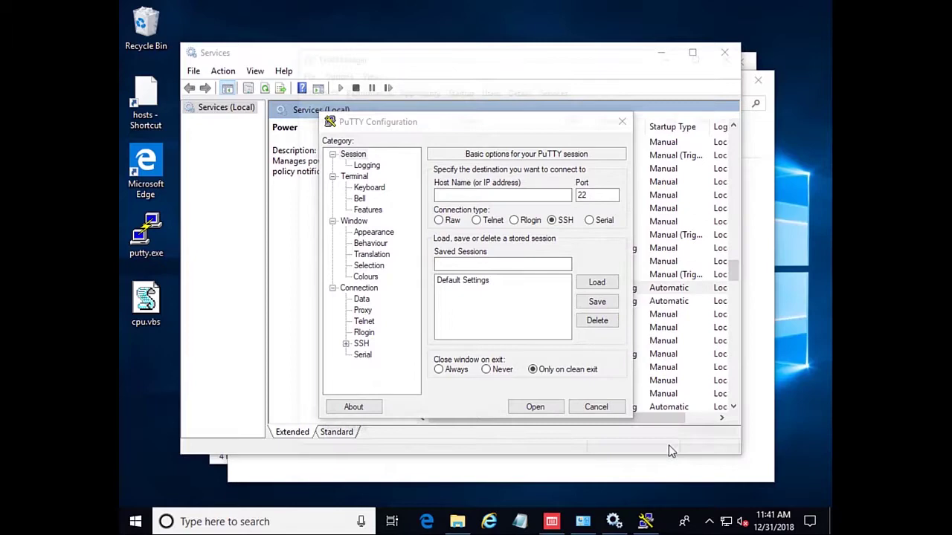
{"action": "left_click", "coordinate": [516, 89]}
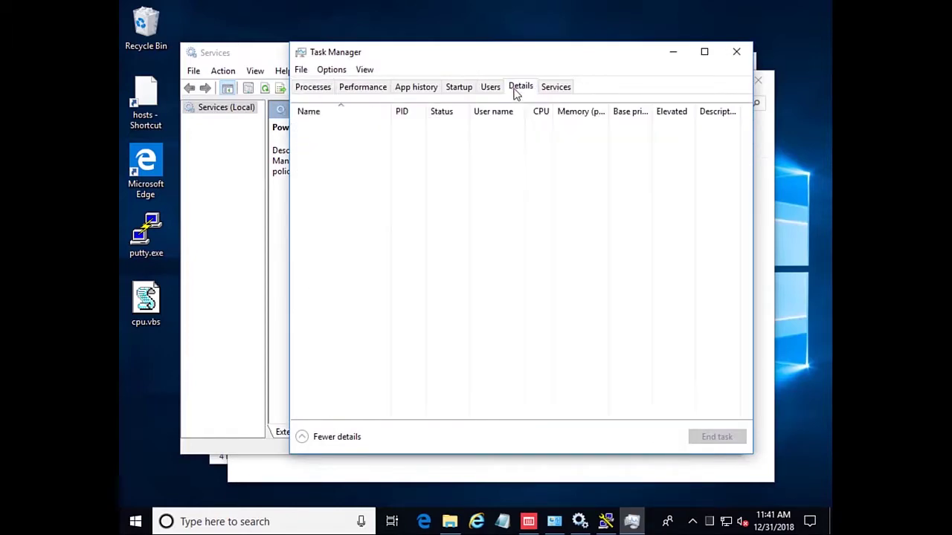
{"action": "scroll", "coordinate": [479, 336], "scroll_direction": "down", "scroll_amount": 8}
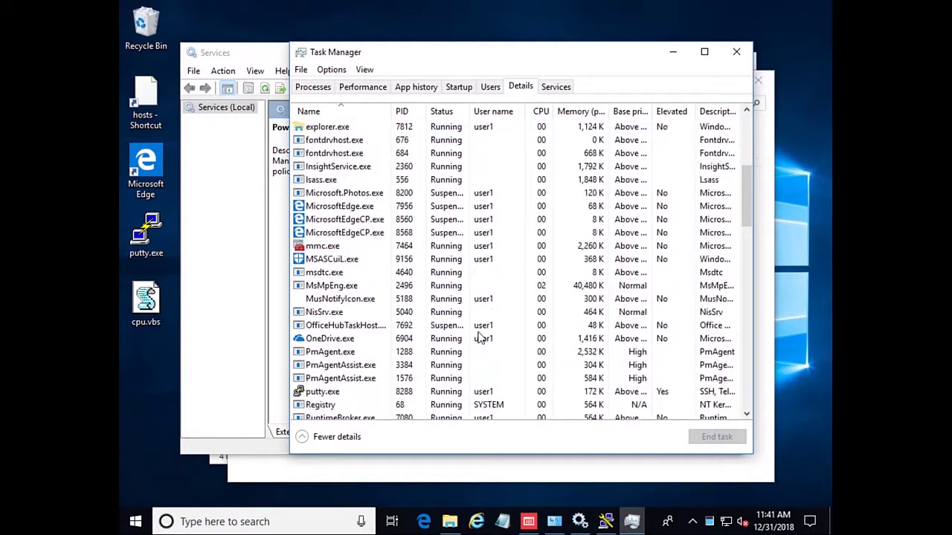
{"action": "left_click", "coordinate": [436, 314]}
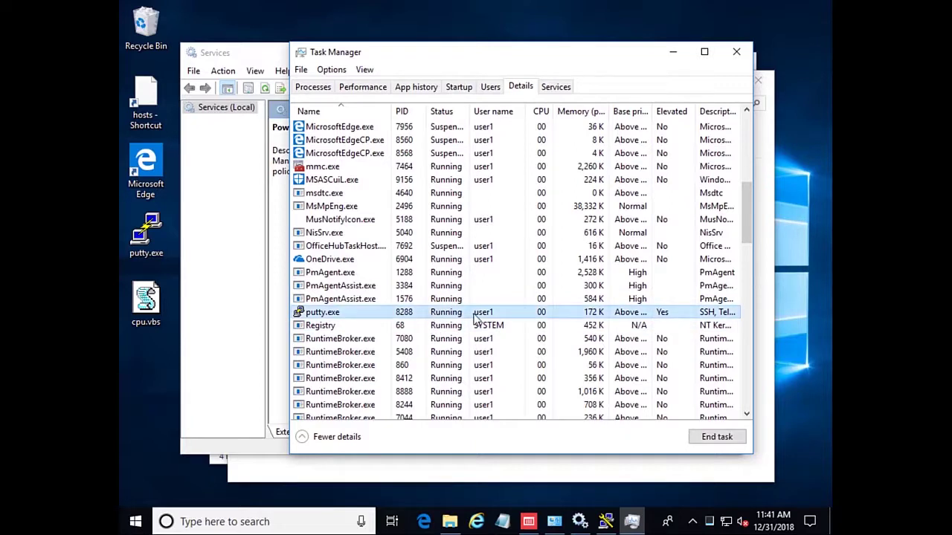